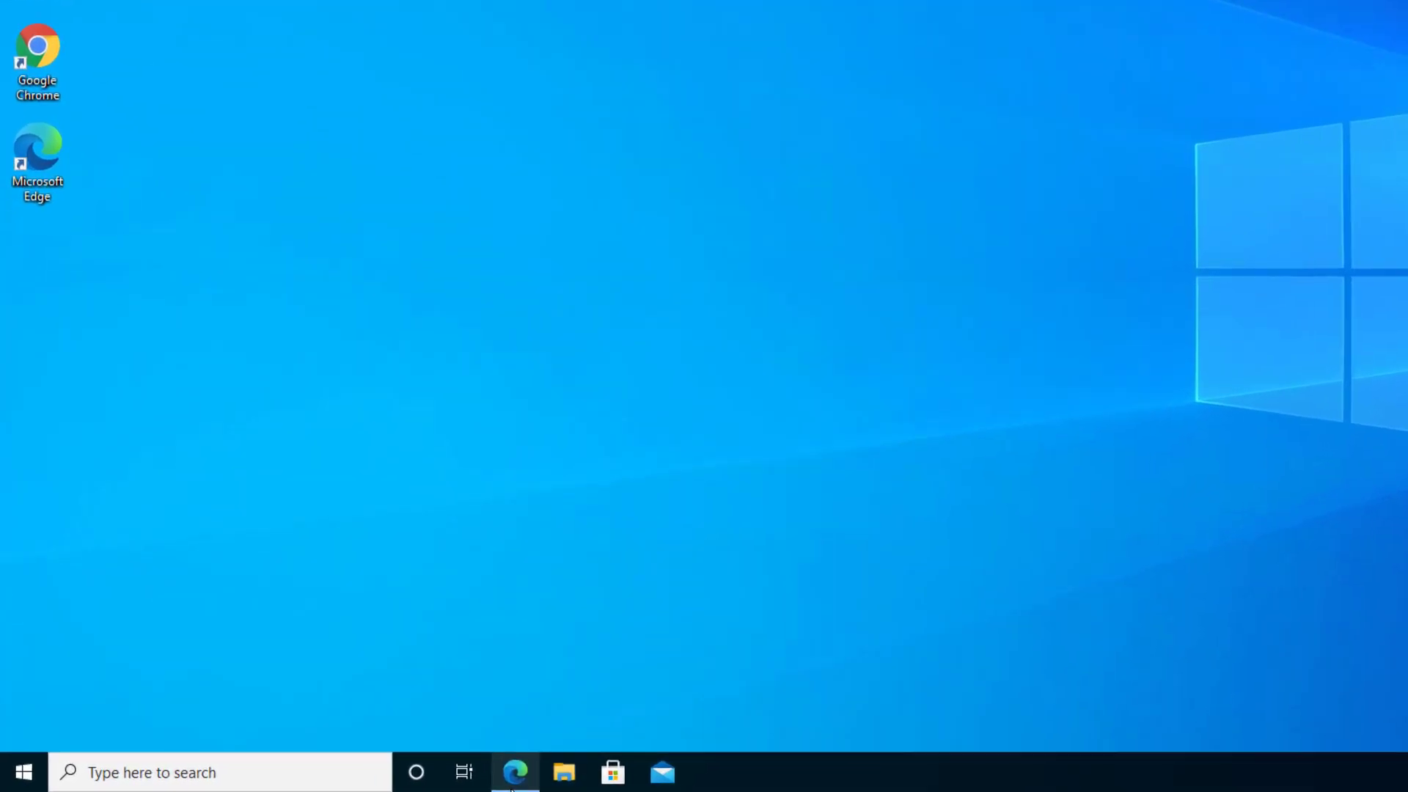
- Close Edge, then launch the modern Calculator by searching 'ca', move it, and close it
right_click(578, 749)
left_click(570, 726)
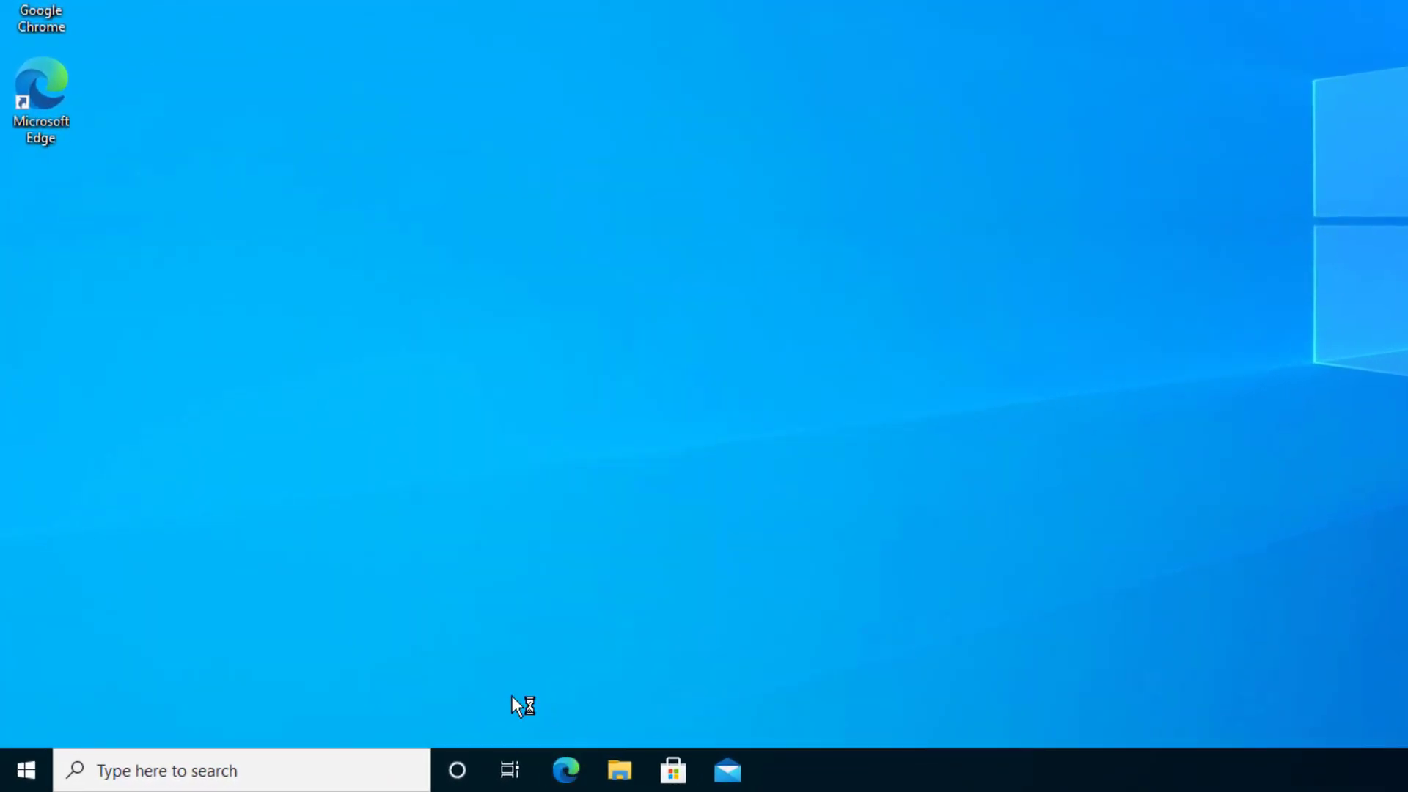
left_click(26, 769)
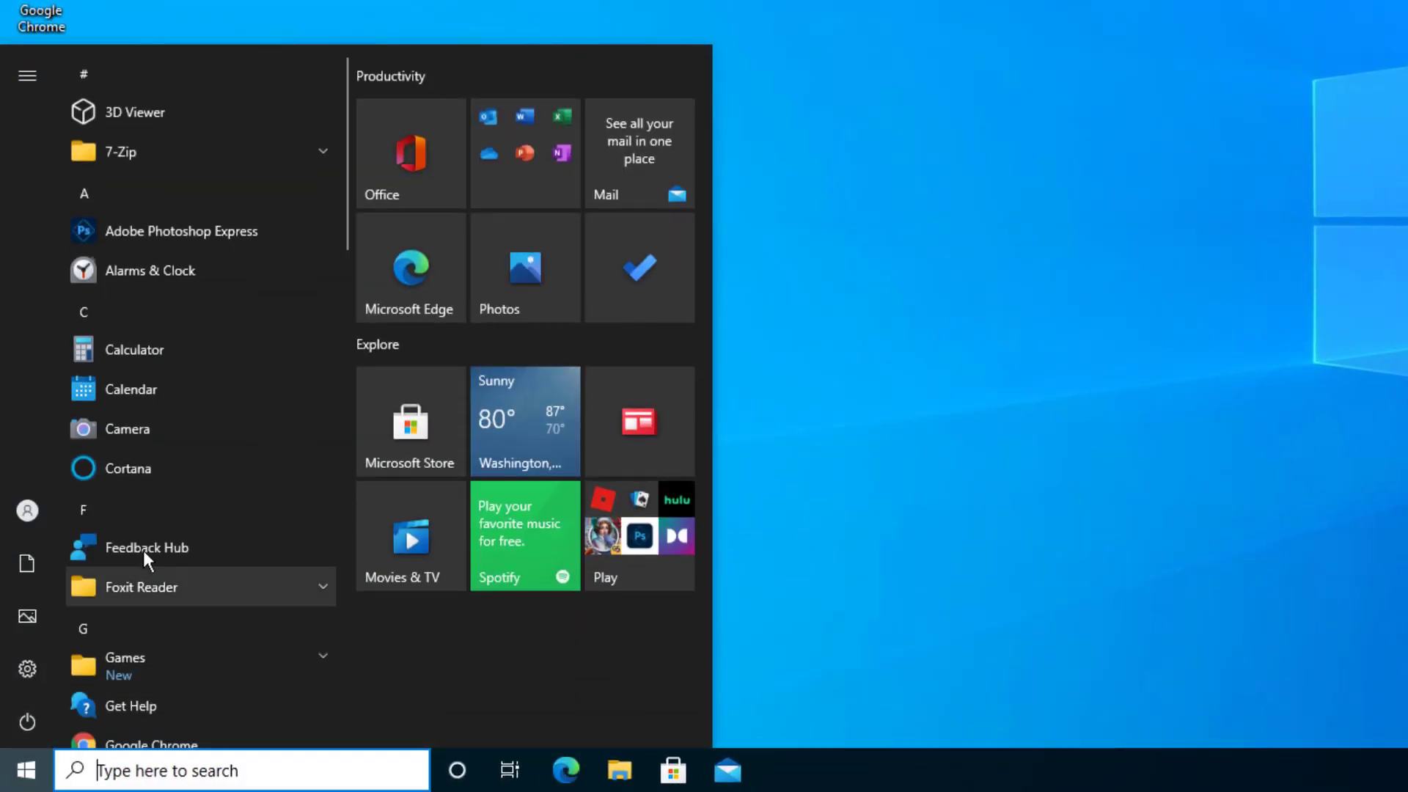
type("c")
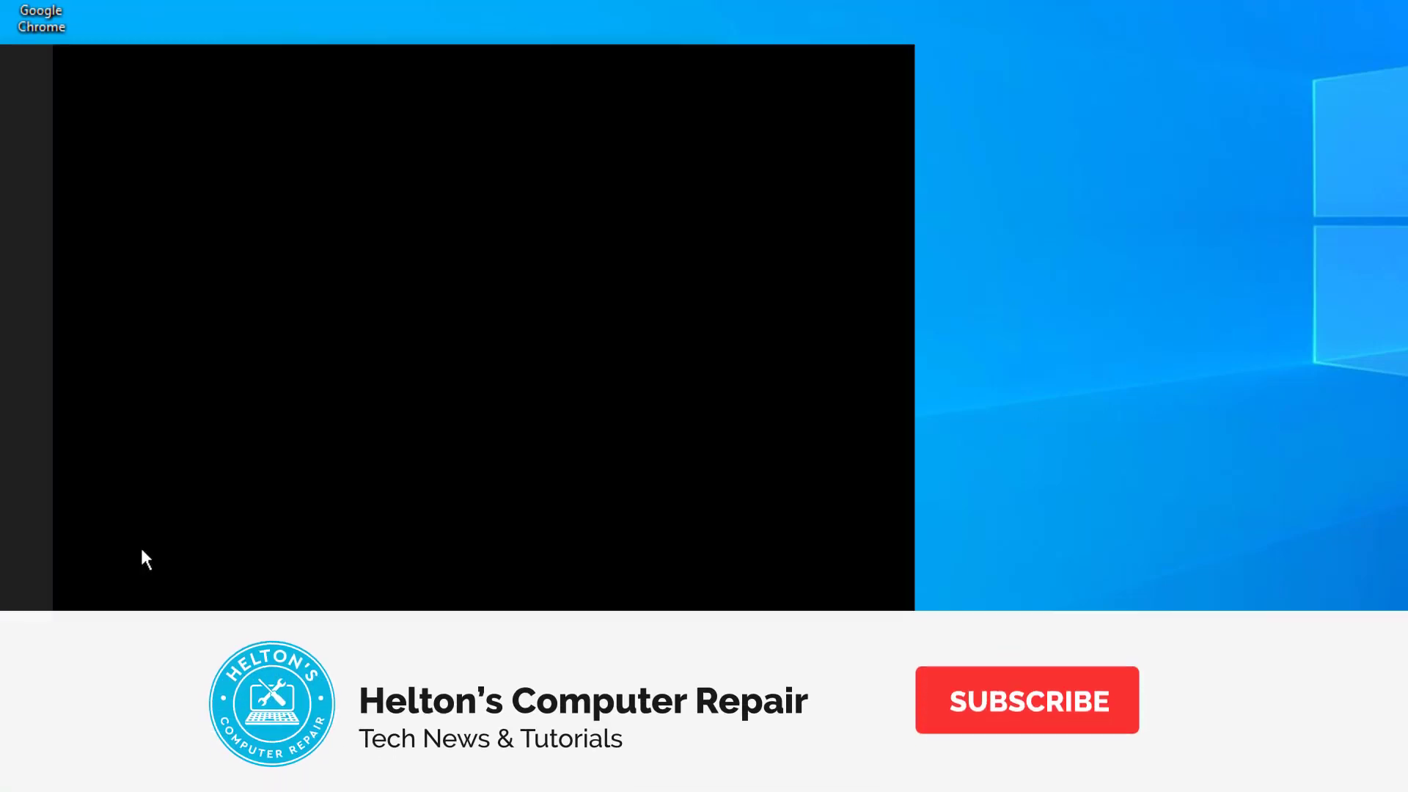
type("a")
key("Return")
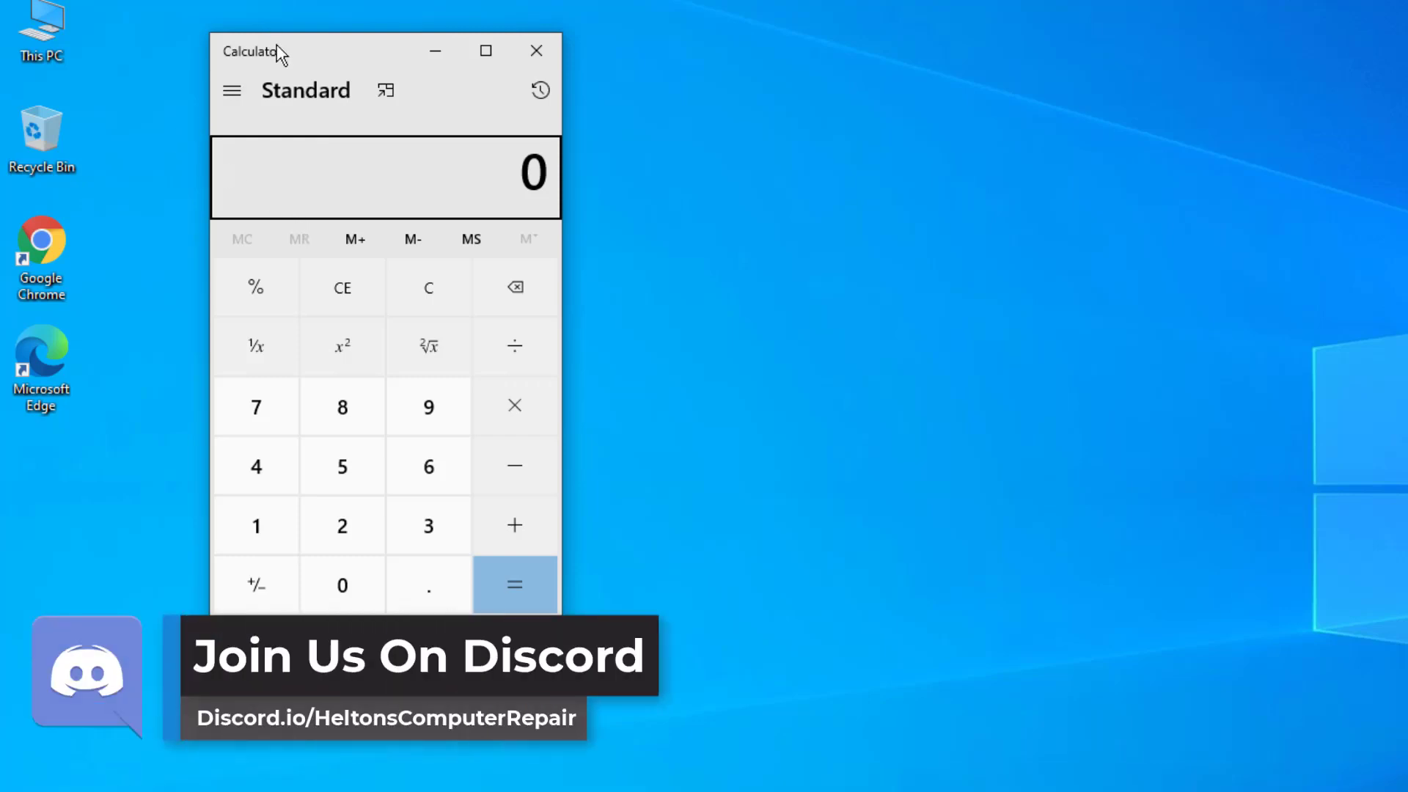
left_click_drag(285, 49, 393, 80)
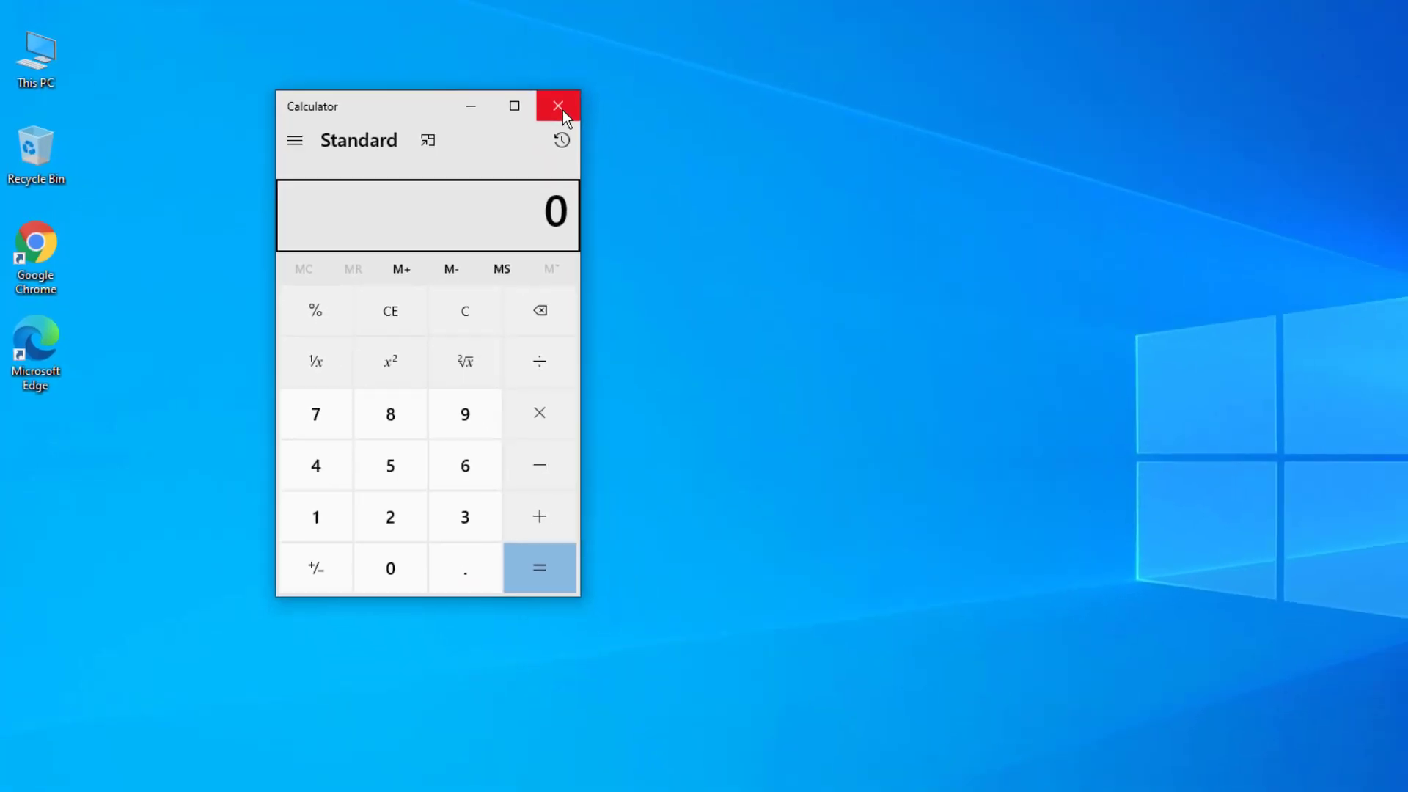
left_click(562, 110)
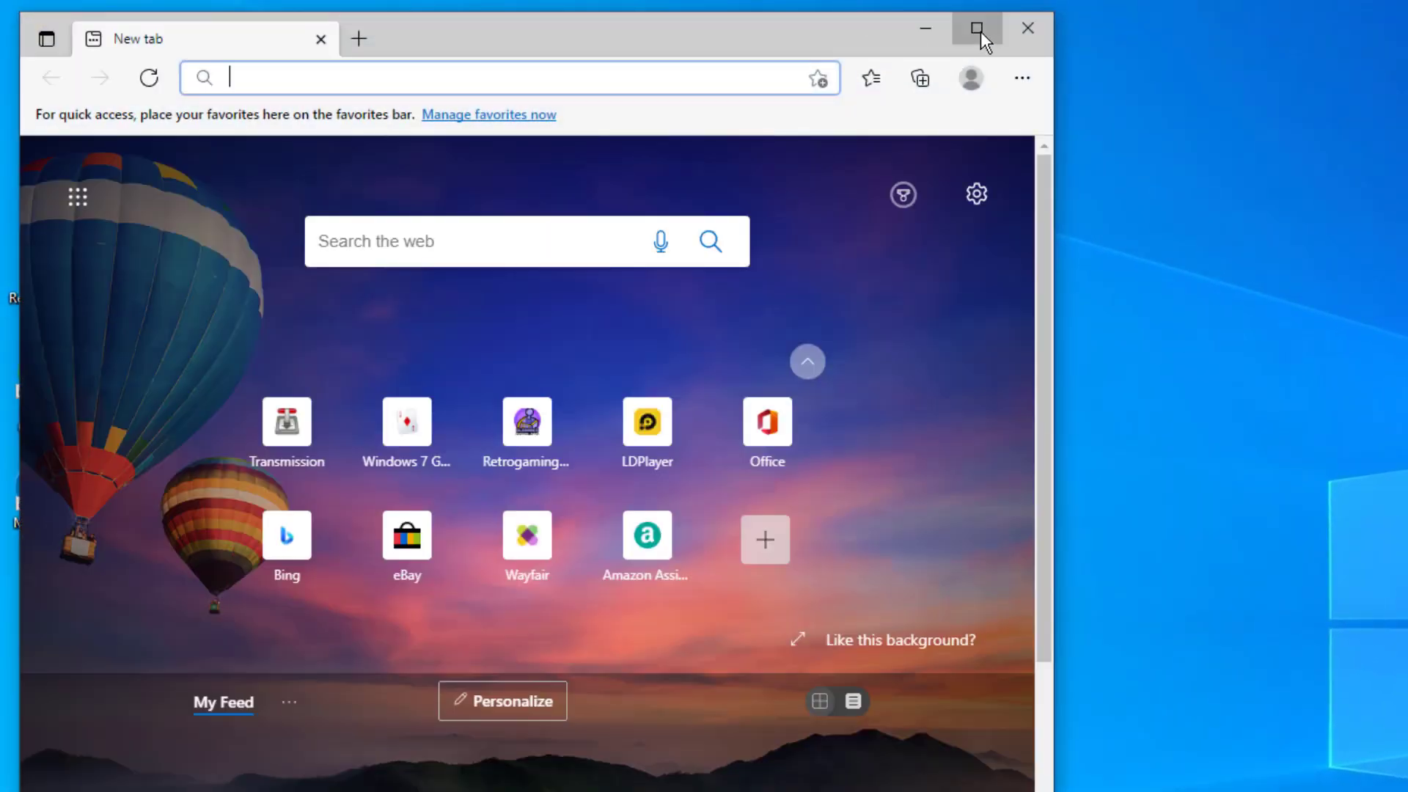
- Maximize Edge and load win7games.com by autocompleting 'win' in the address bar
left_click(975, 28)
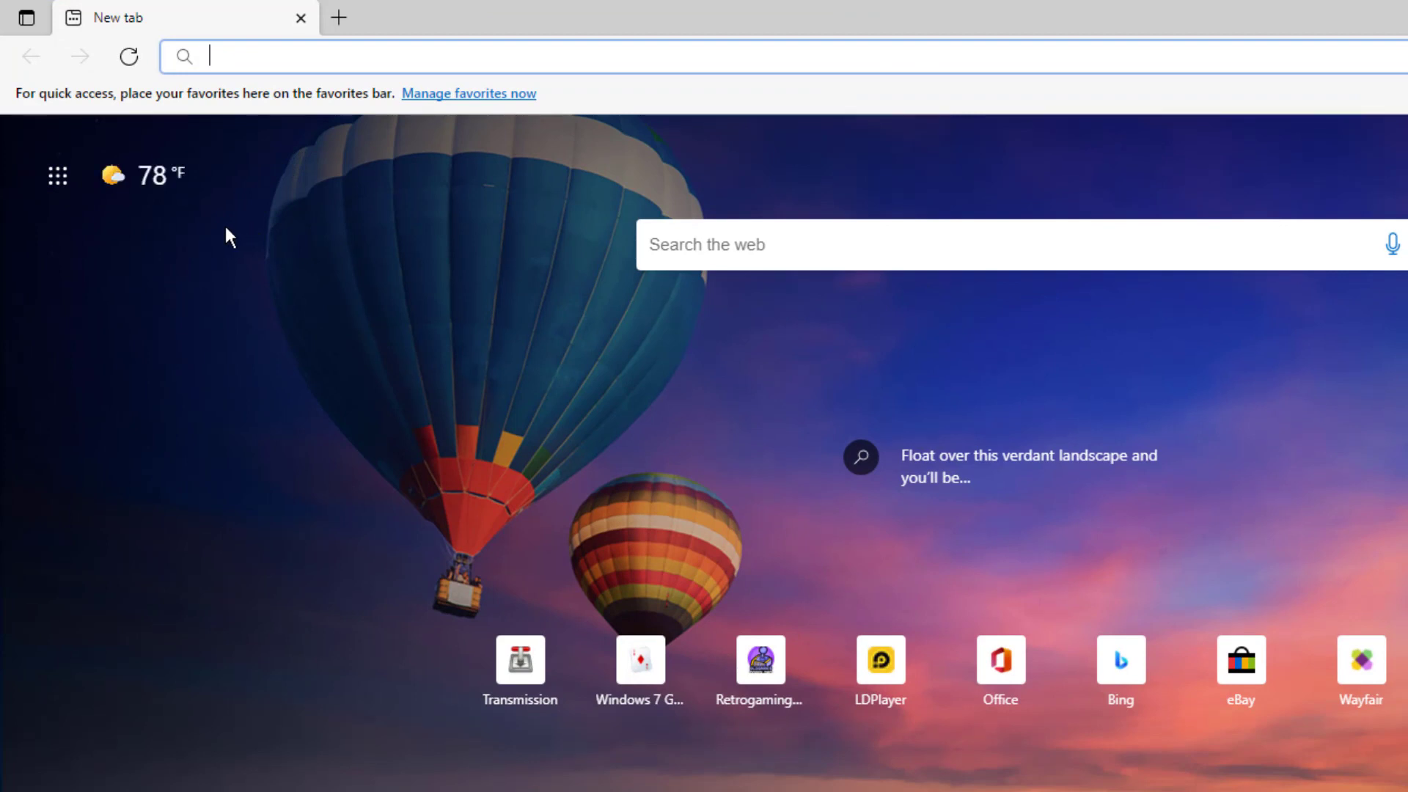
type("win7games.com")
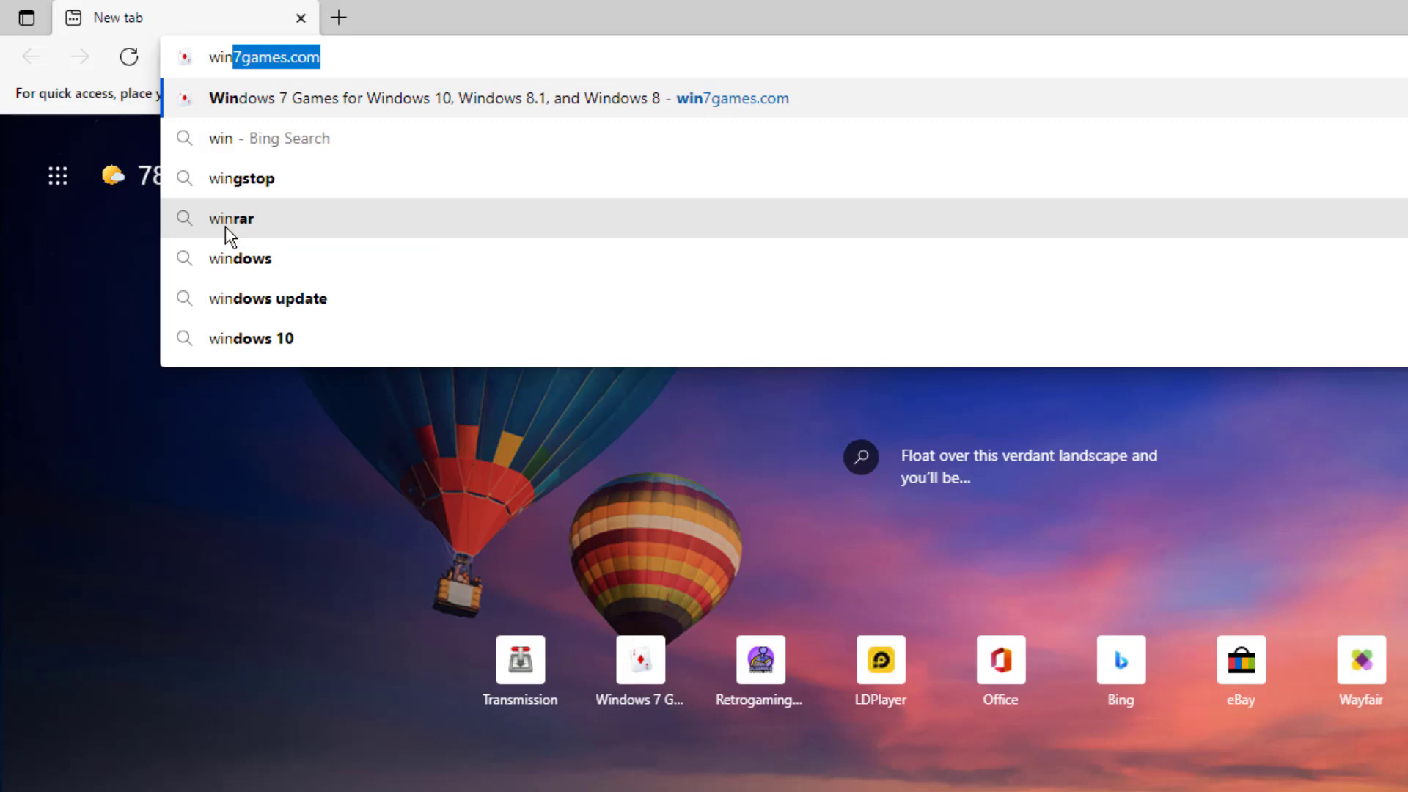
key("Right")
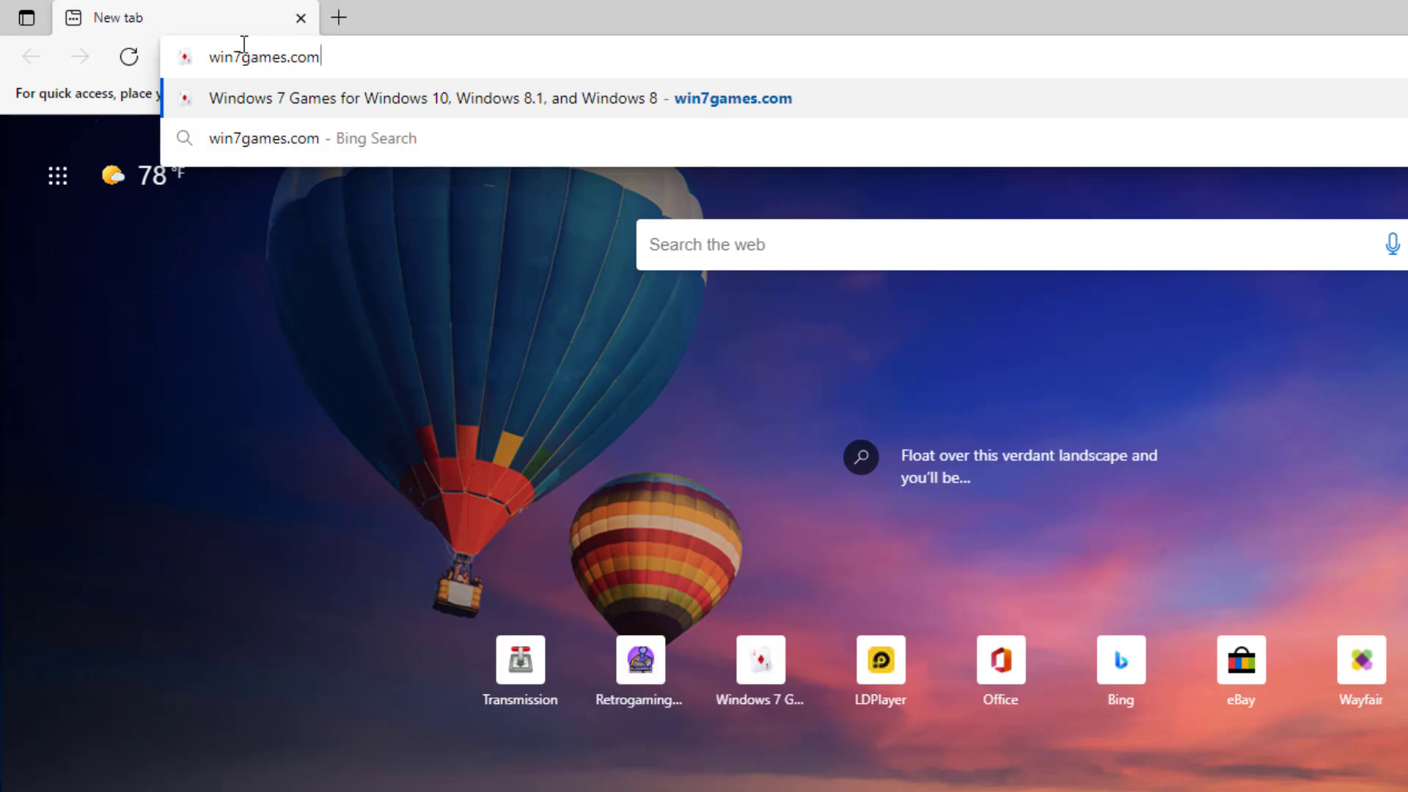
key("Return")
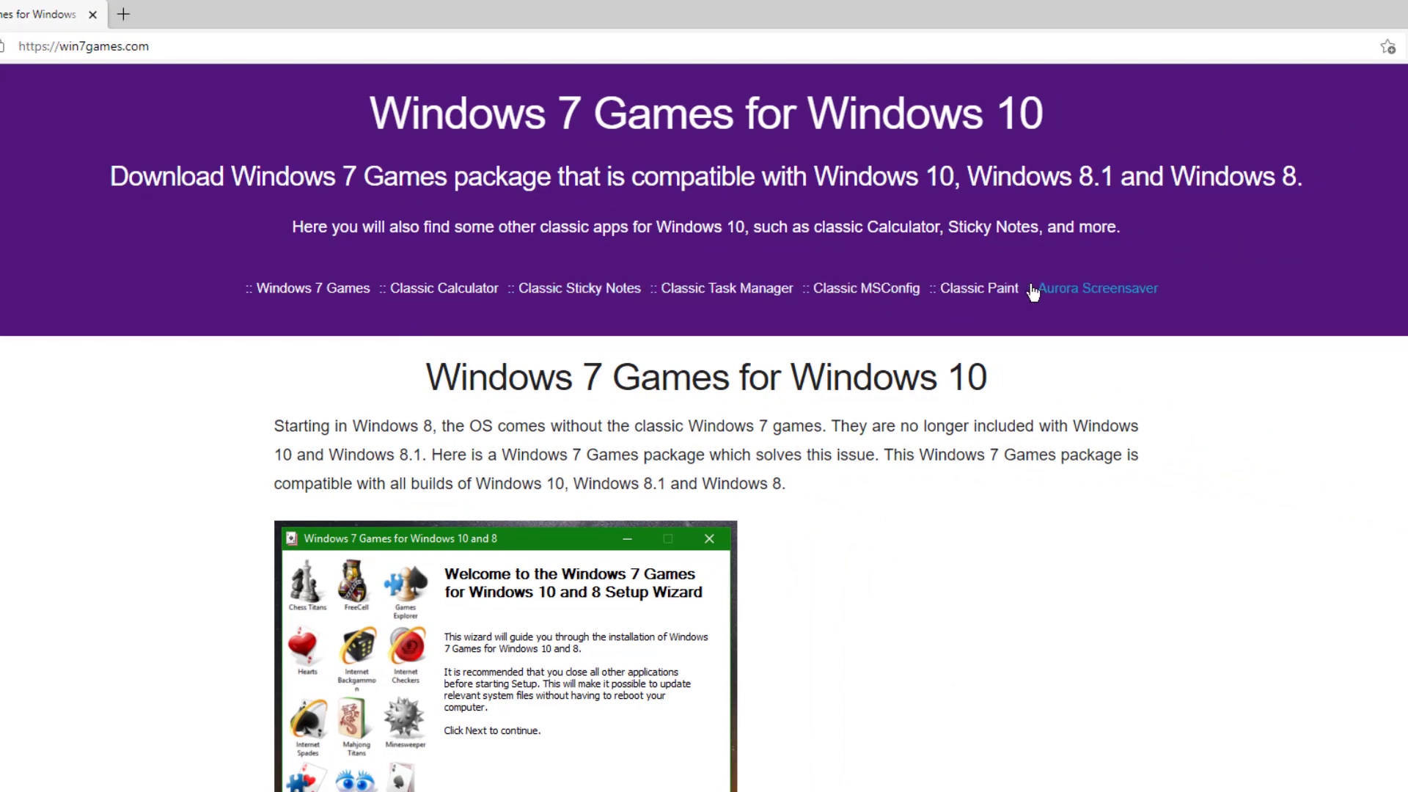
- Download oldcalcwin10.zip from the Classic Calculator section of win7games.com
left_click(454, 298)
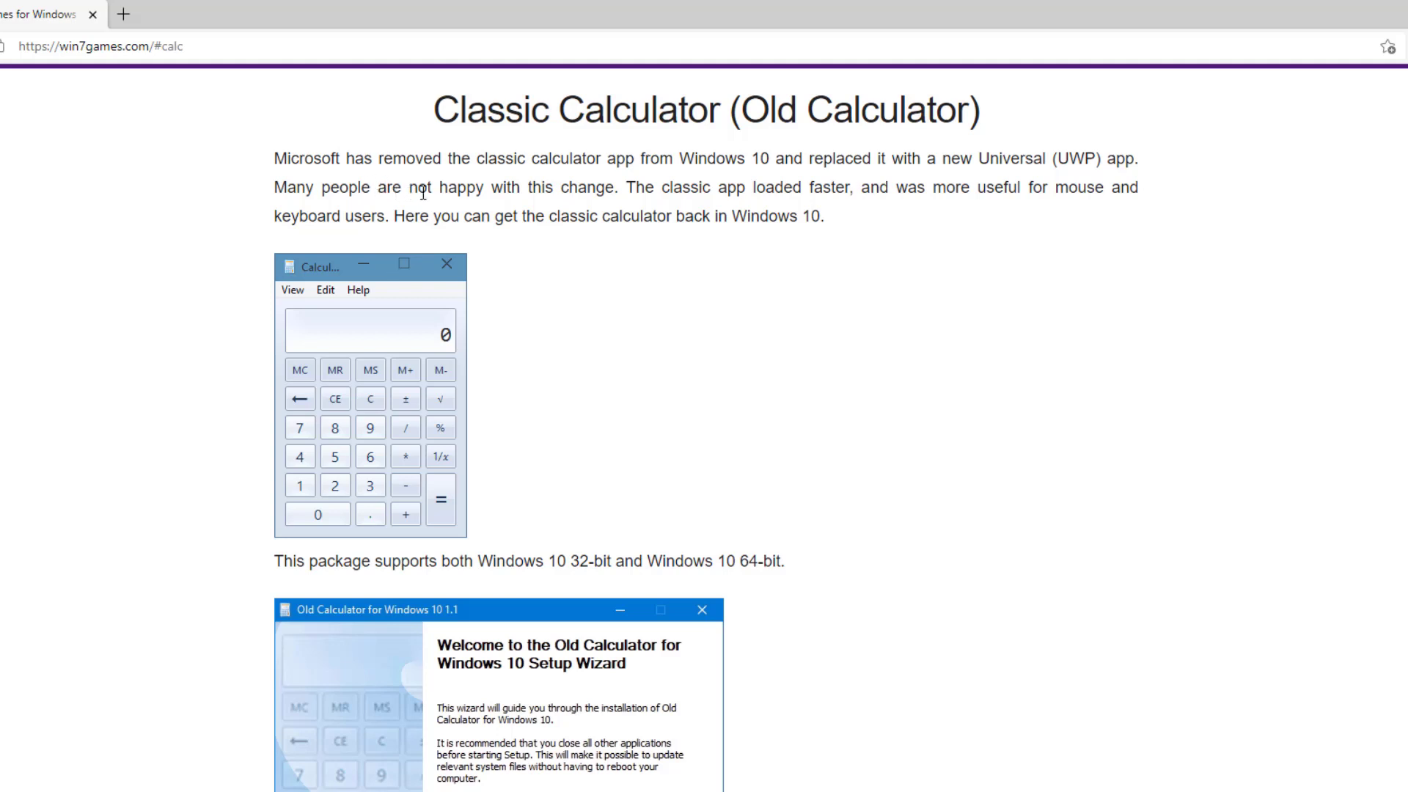
scroll(806, 374, "down", 8)
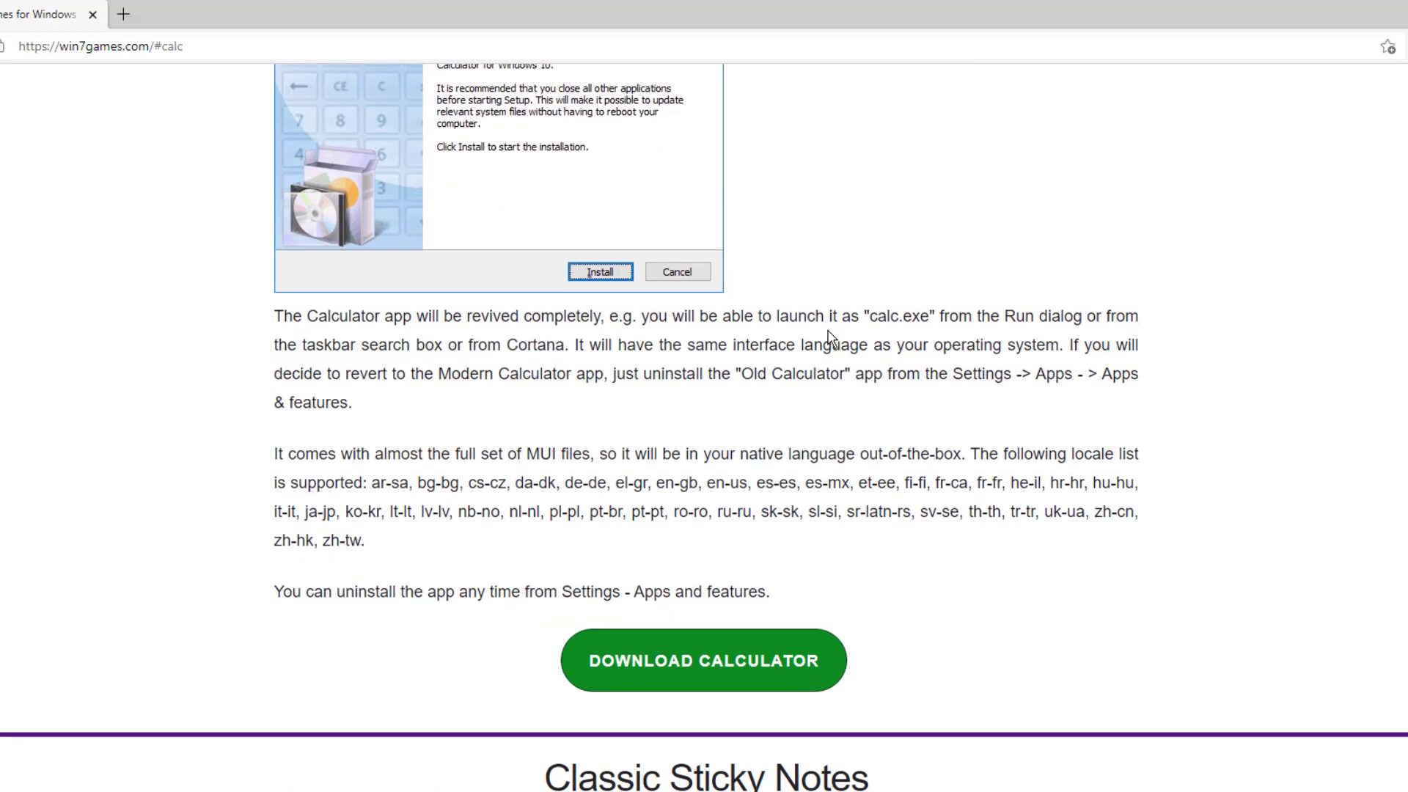
scroll(836, 337, "up", 12)
scroll(824, 293, "down", 7)
scroll(818, 224, "down", 6)
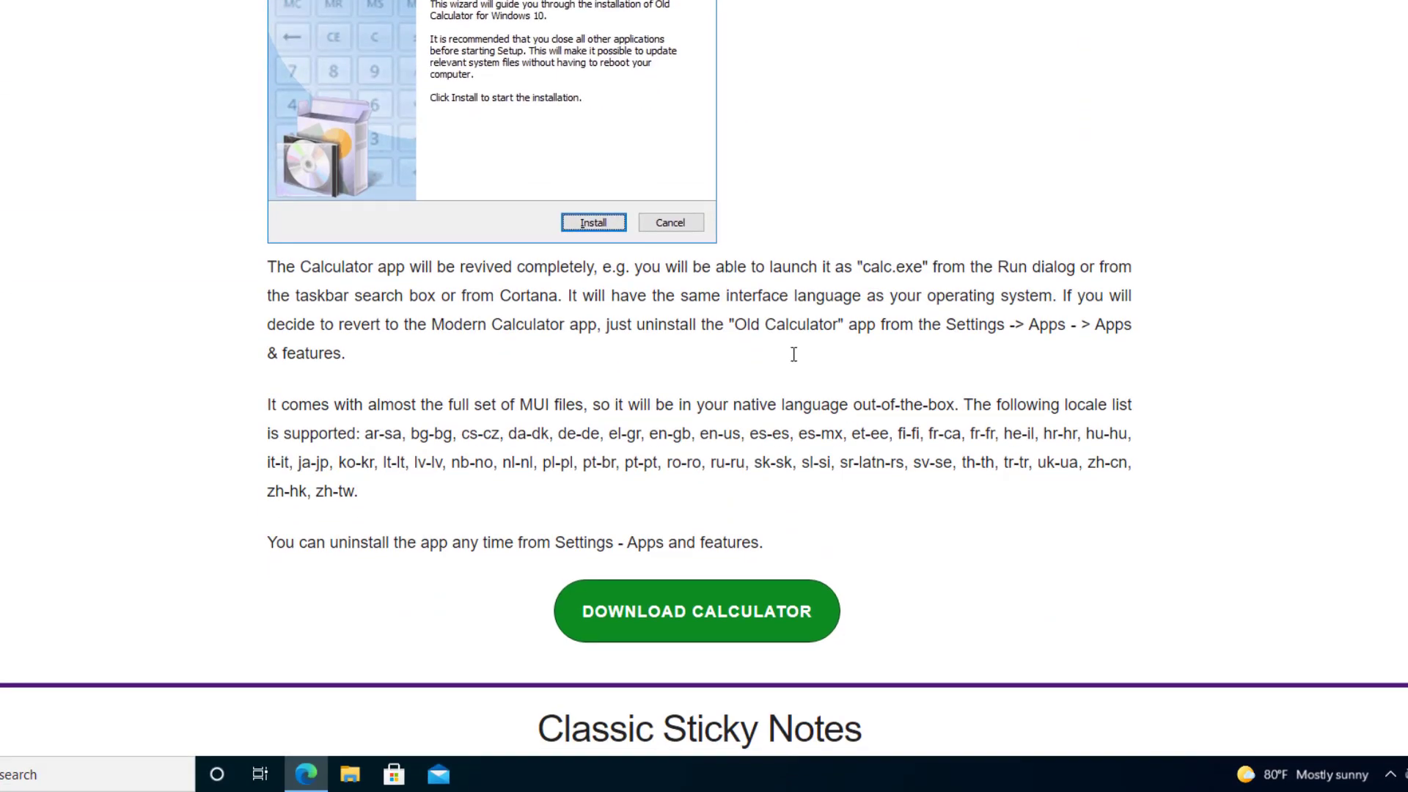
left_click(731, 614)
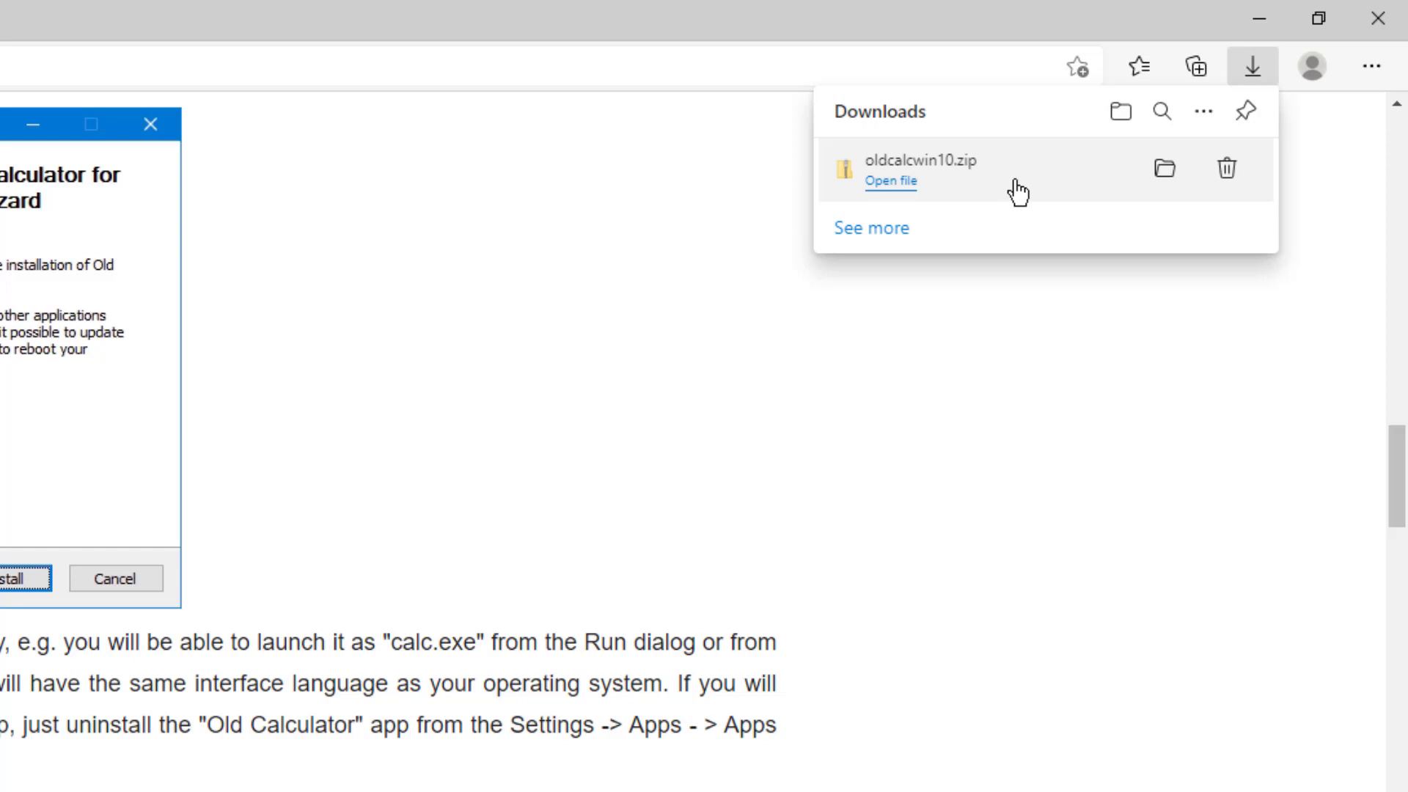
- Open the downloaded oldcalcwin10 zip, then return to Downloads and bring up the zip's context menu
left_click(883, 183)
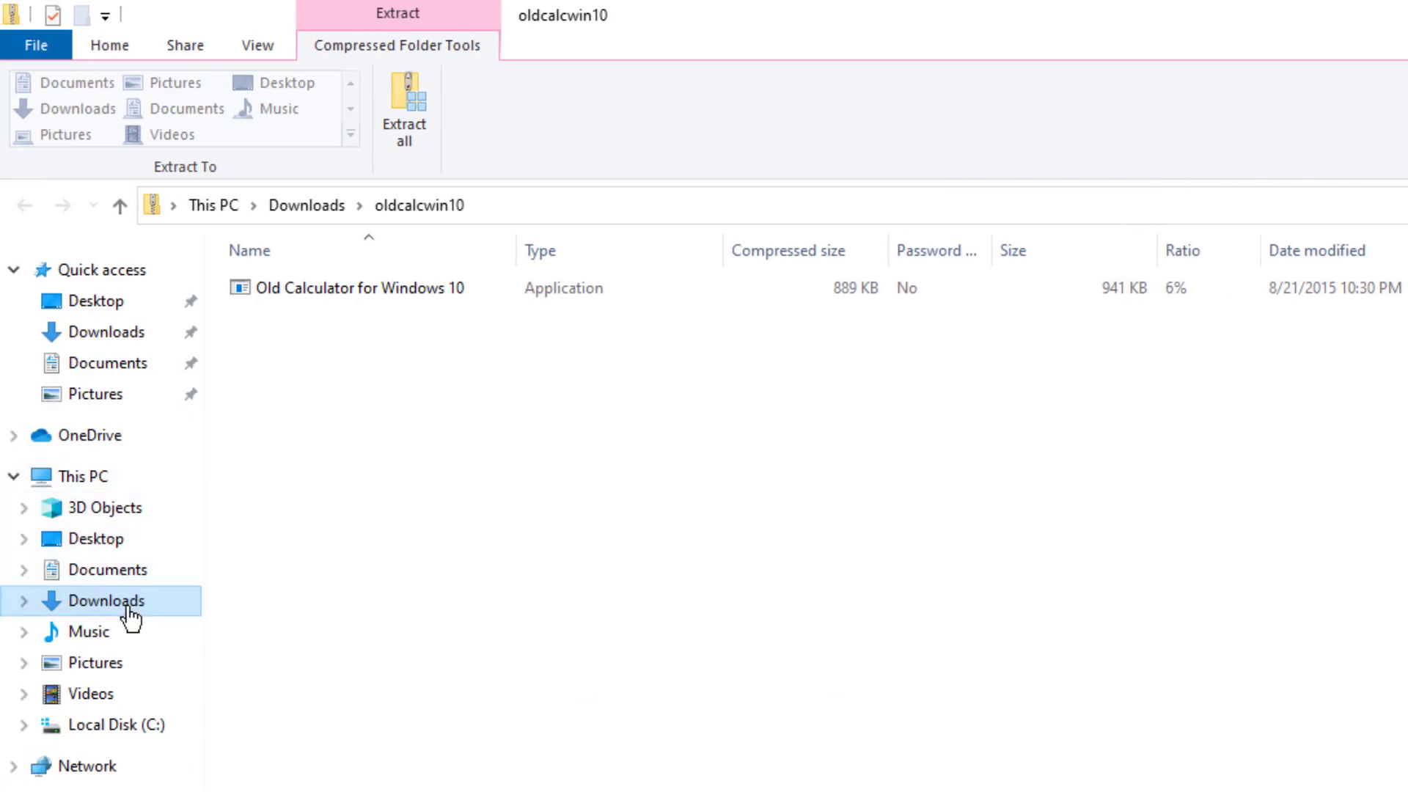
left_click(106, 601)
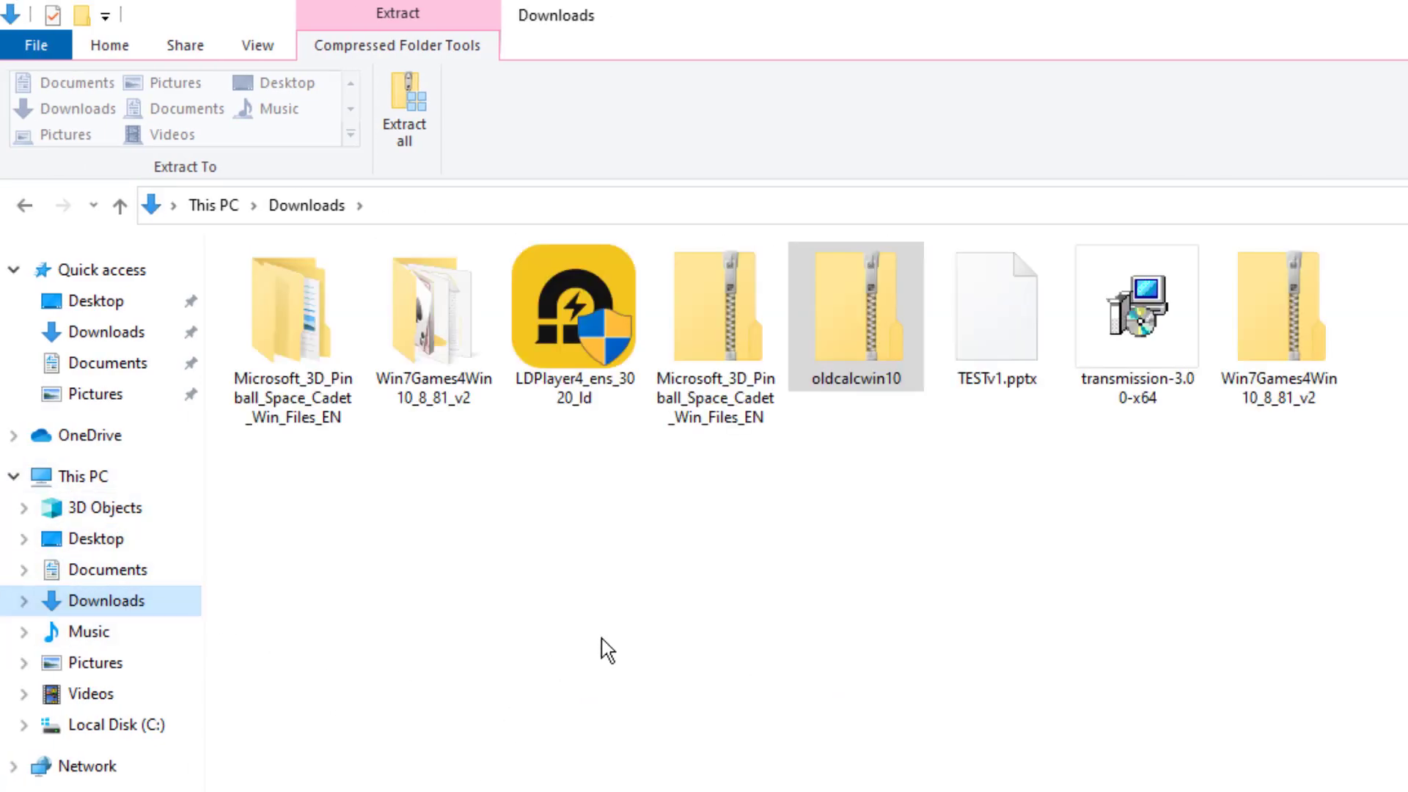
left_click(898, 338)
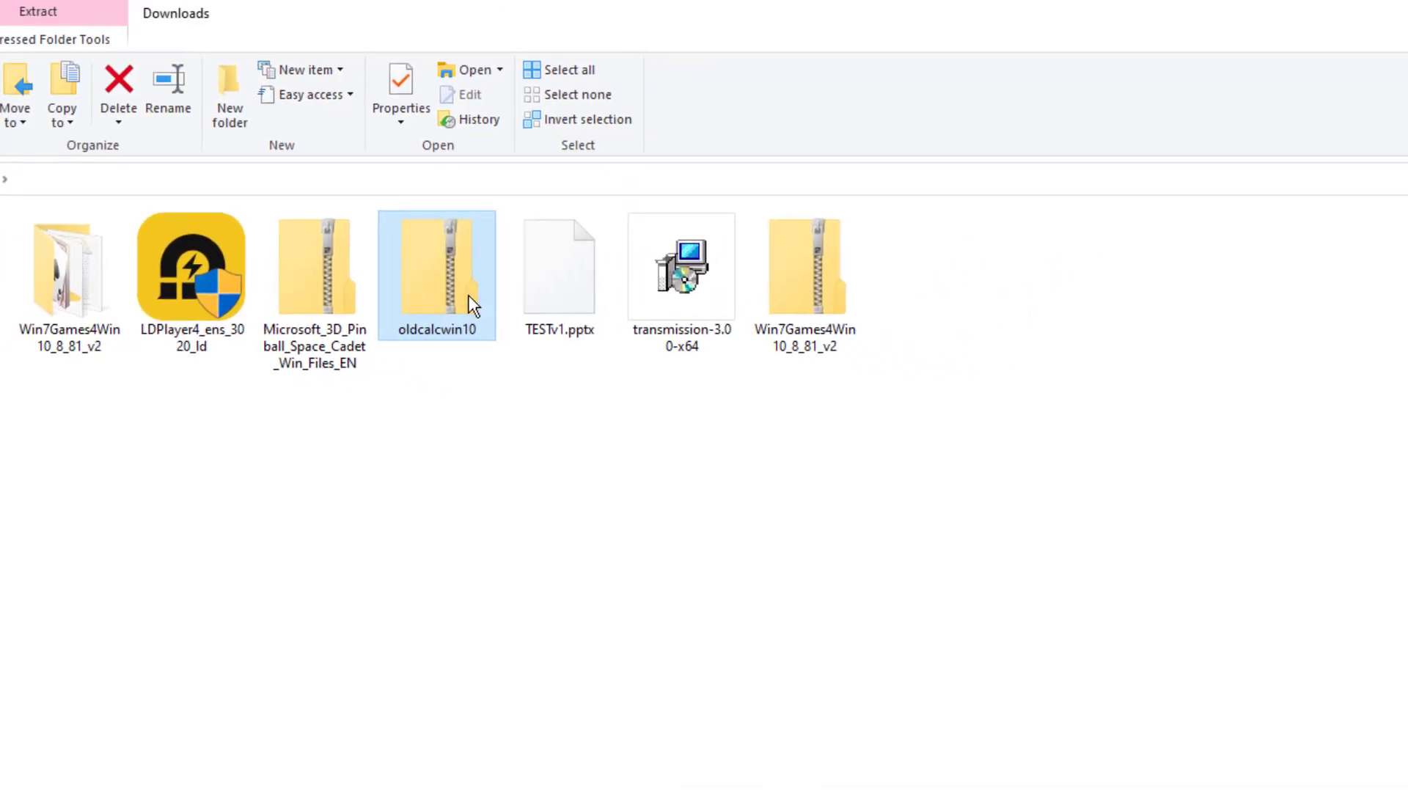
right_click(456, 293)
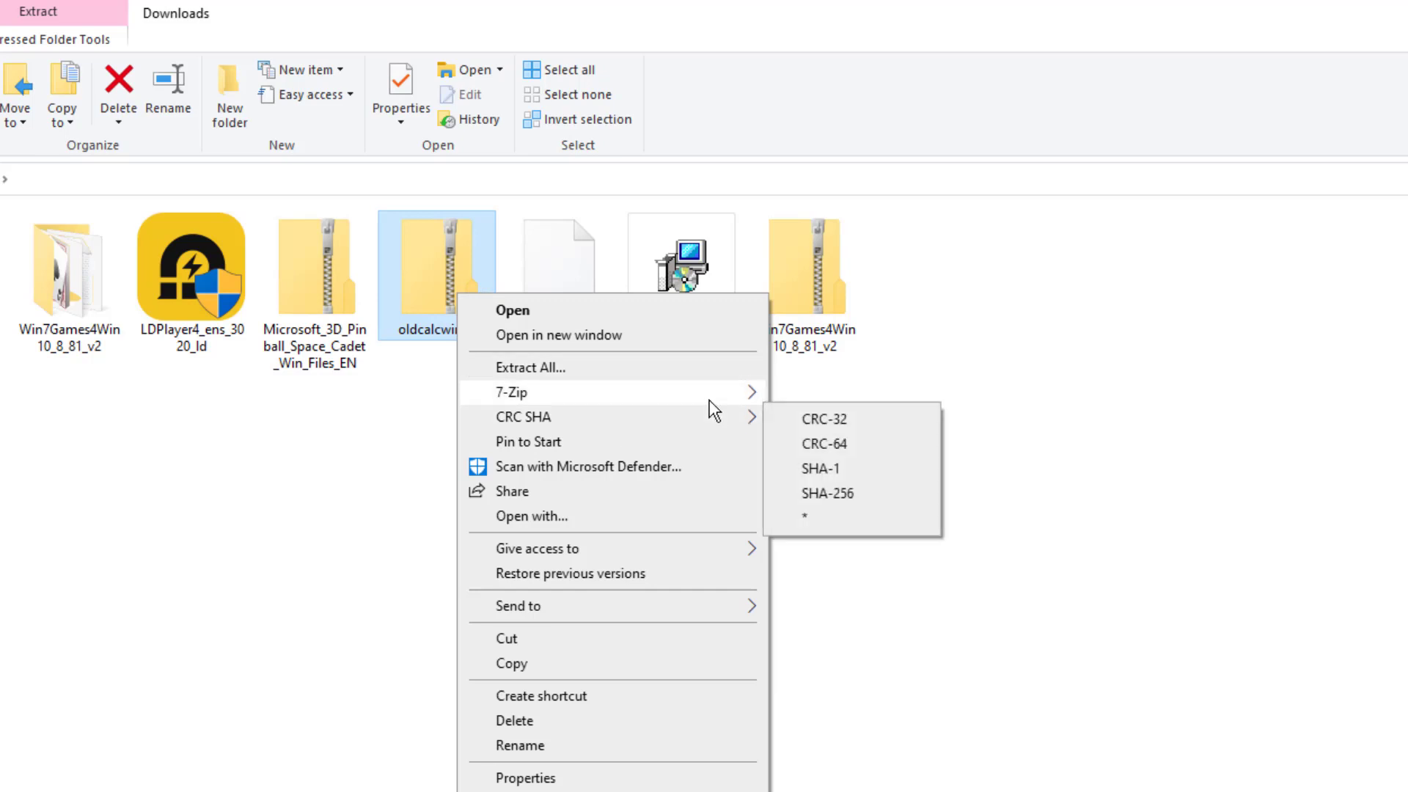
mouse_move(710, 399)
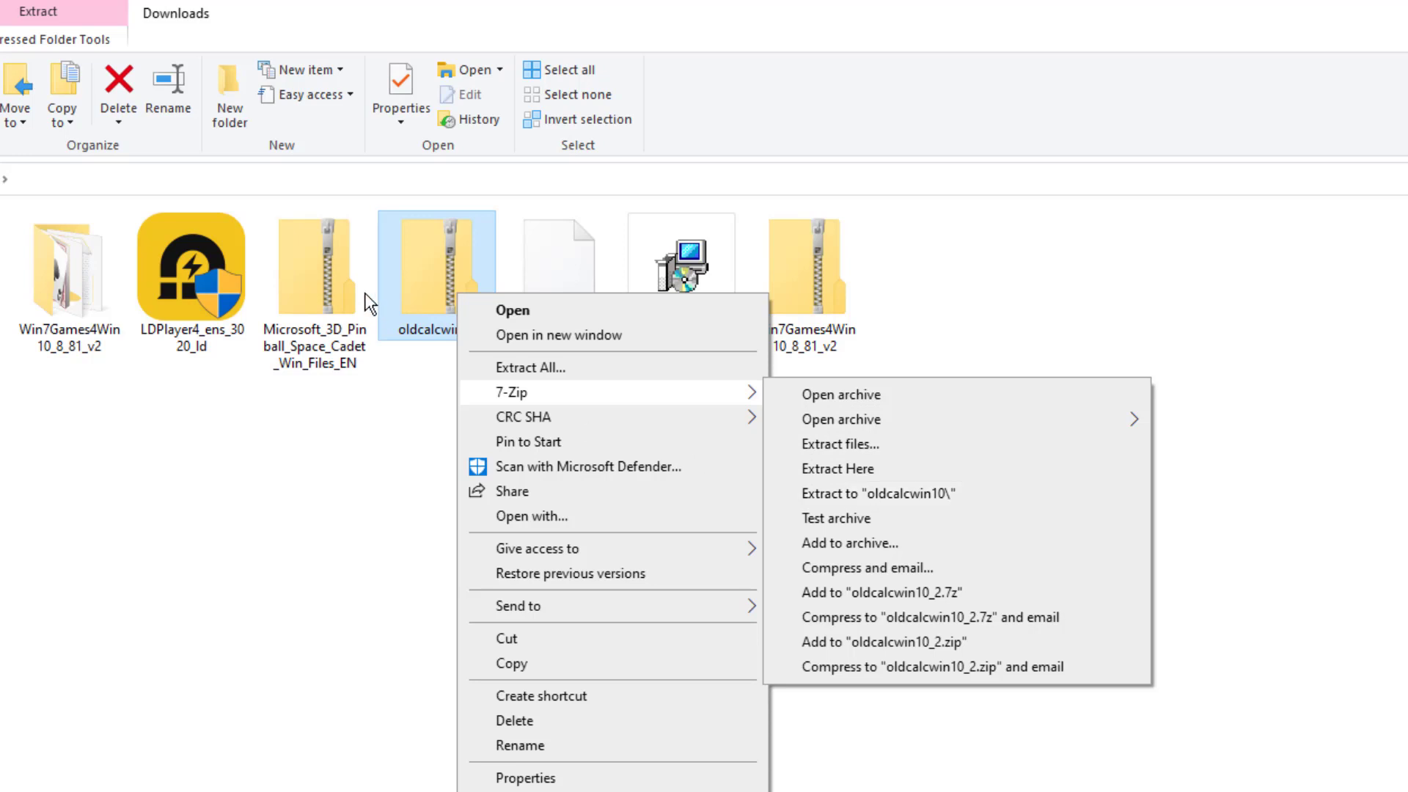
- Extract all files from the oldcalcwin10 zip into an oldcalcwin10 folder
left_click(61, 43)
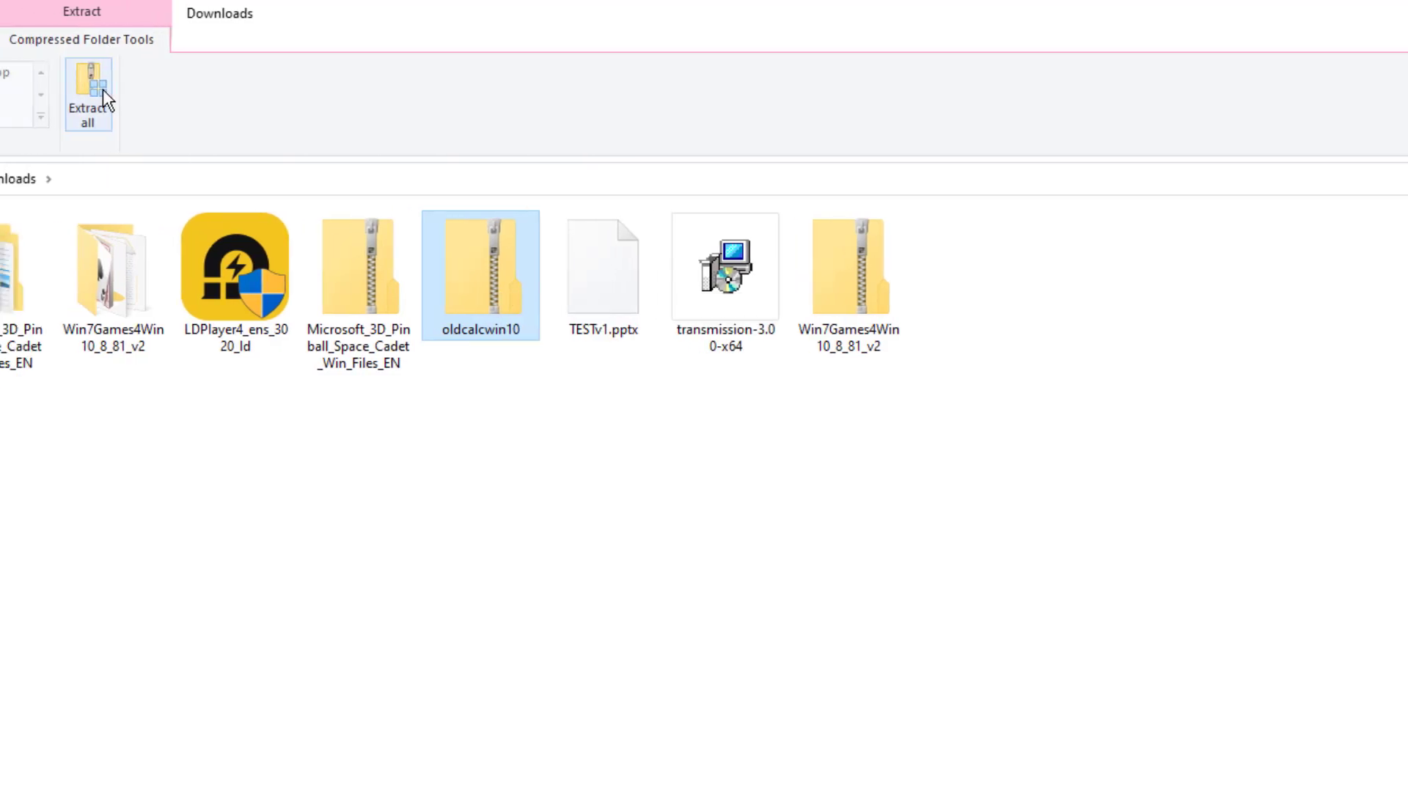
left_click(57, 101)
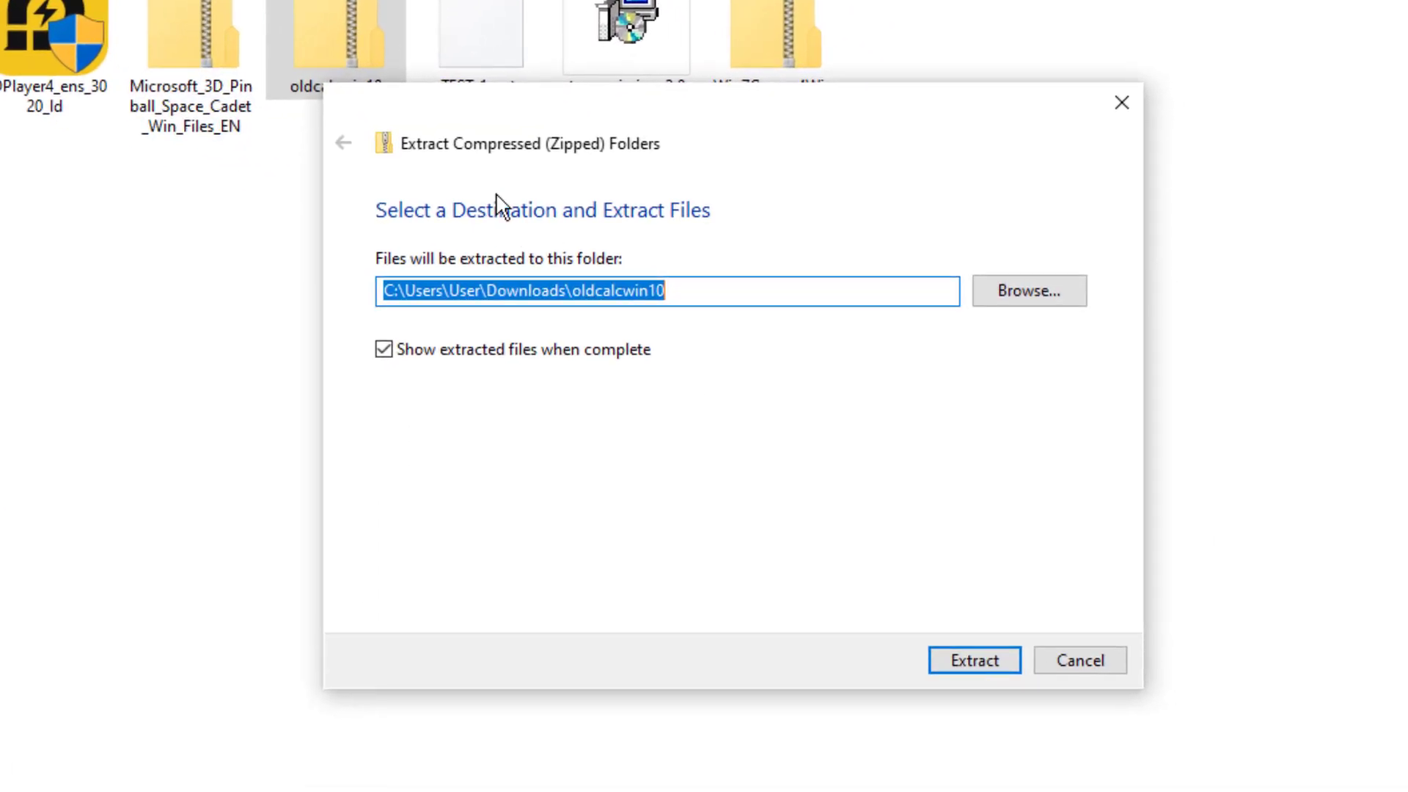
left_click(964, 660)
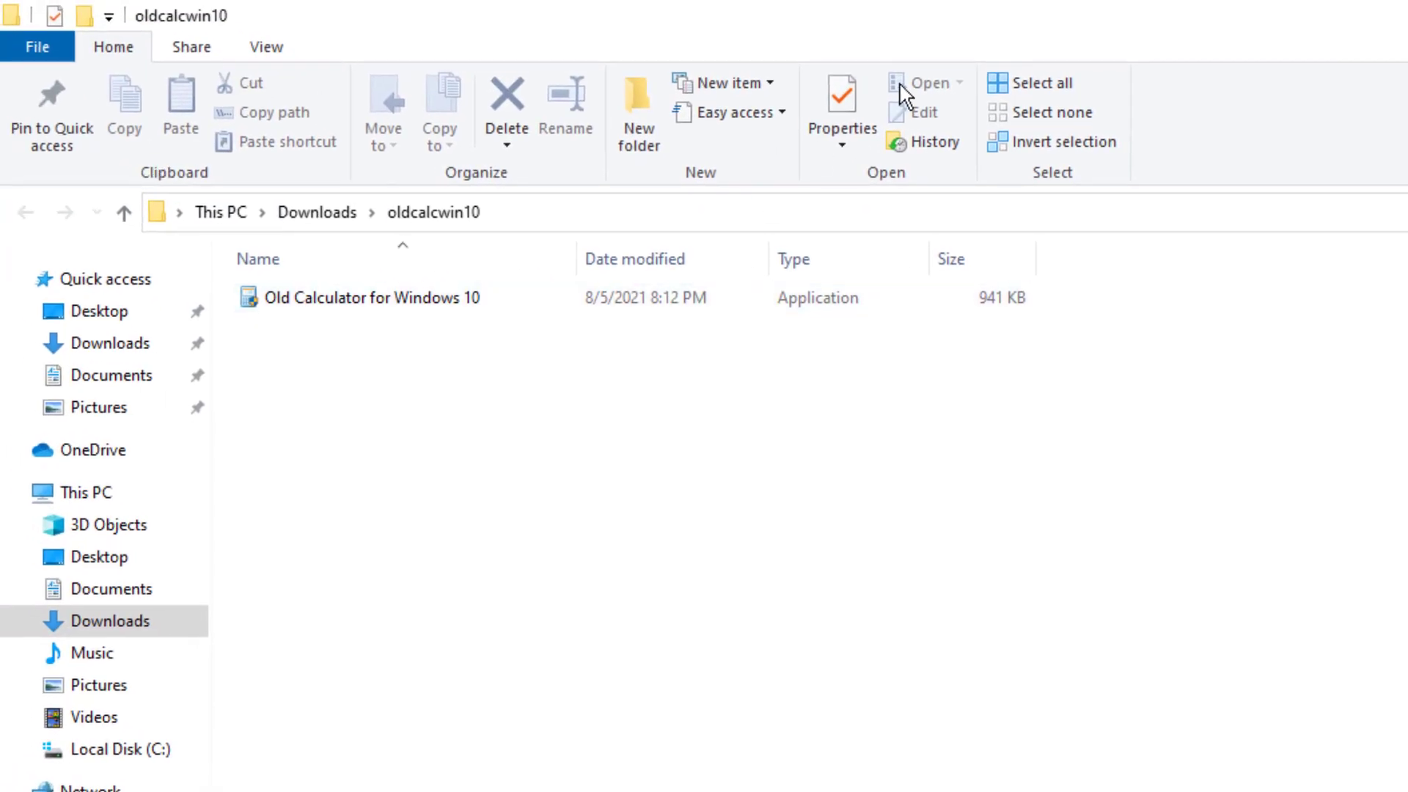
key("alt+F4")
- Open the oldcalcwin10 folder and run the Old Calculator for Windows 10 installer, allowing changes
left_click(828, 429)
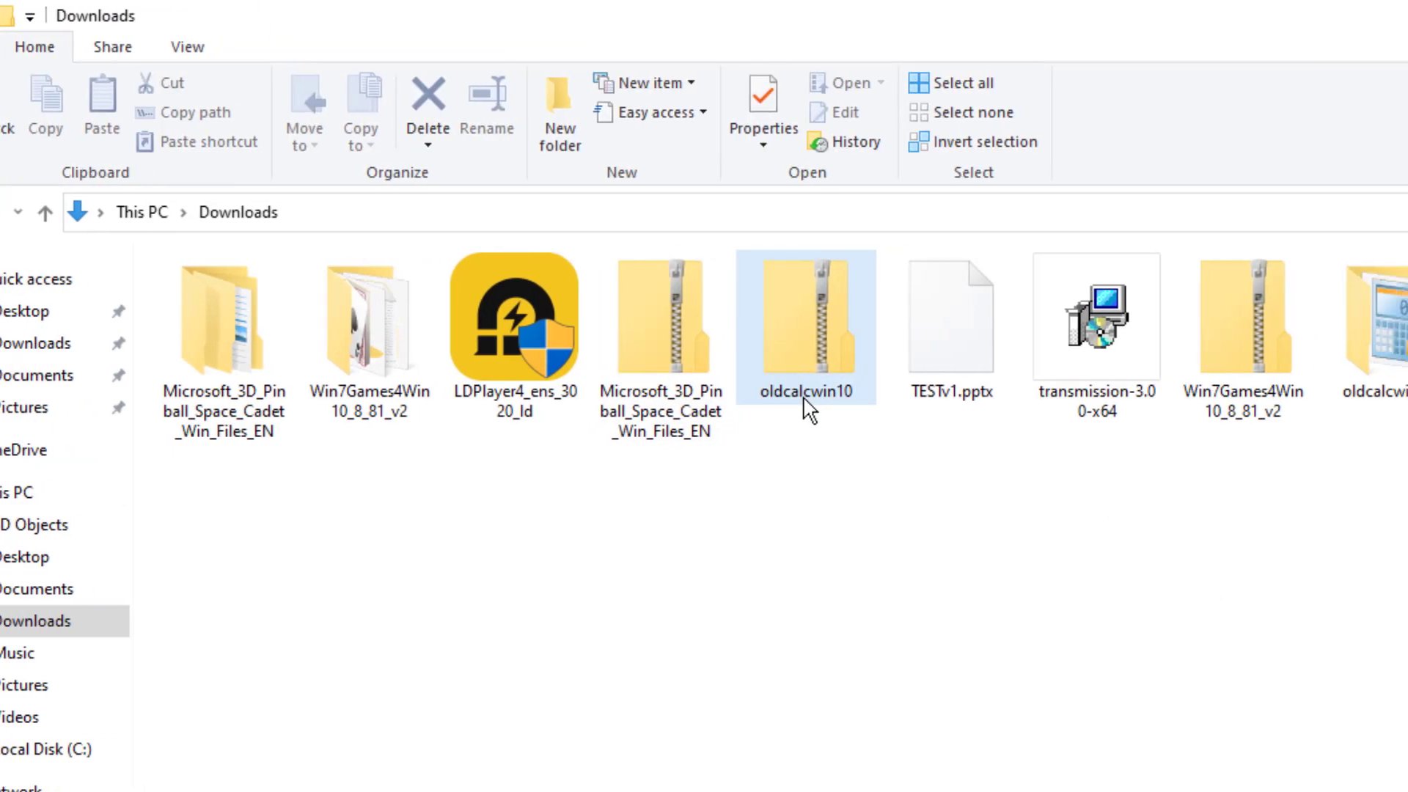
left_click(1364, 377)
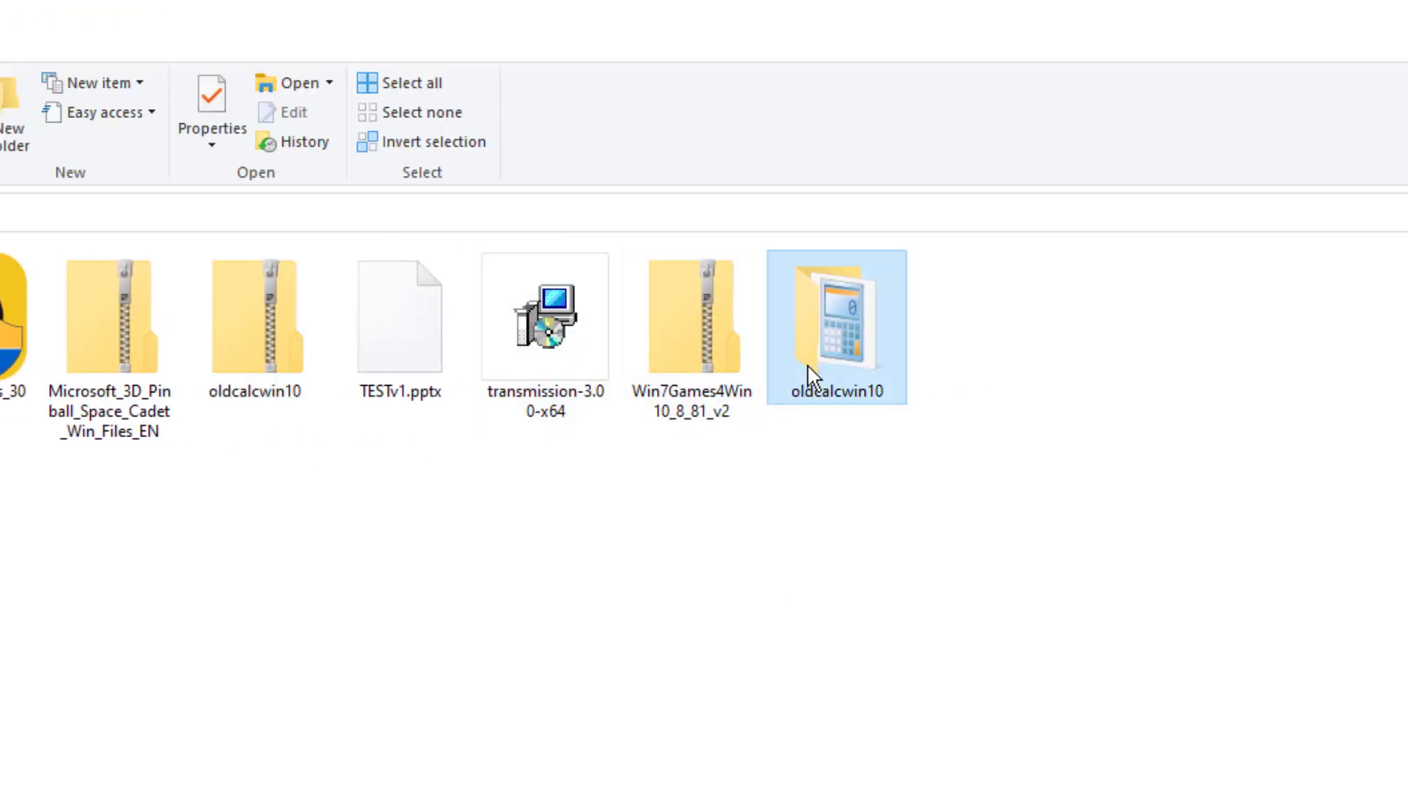
double_click(812, 377)
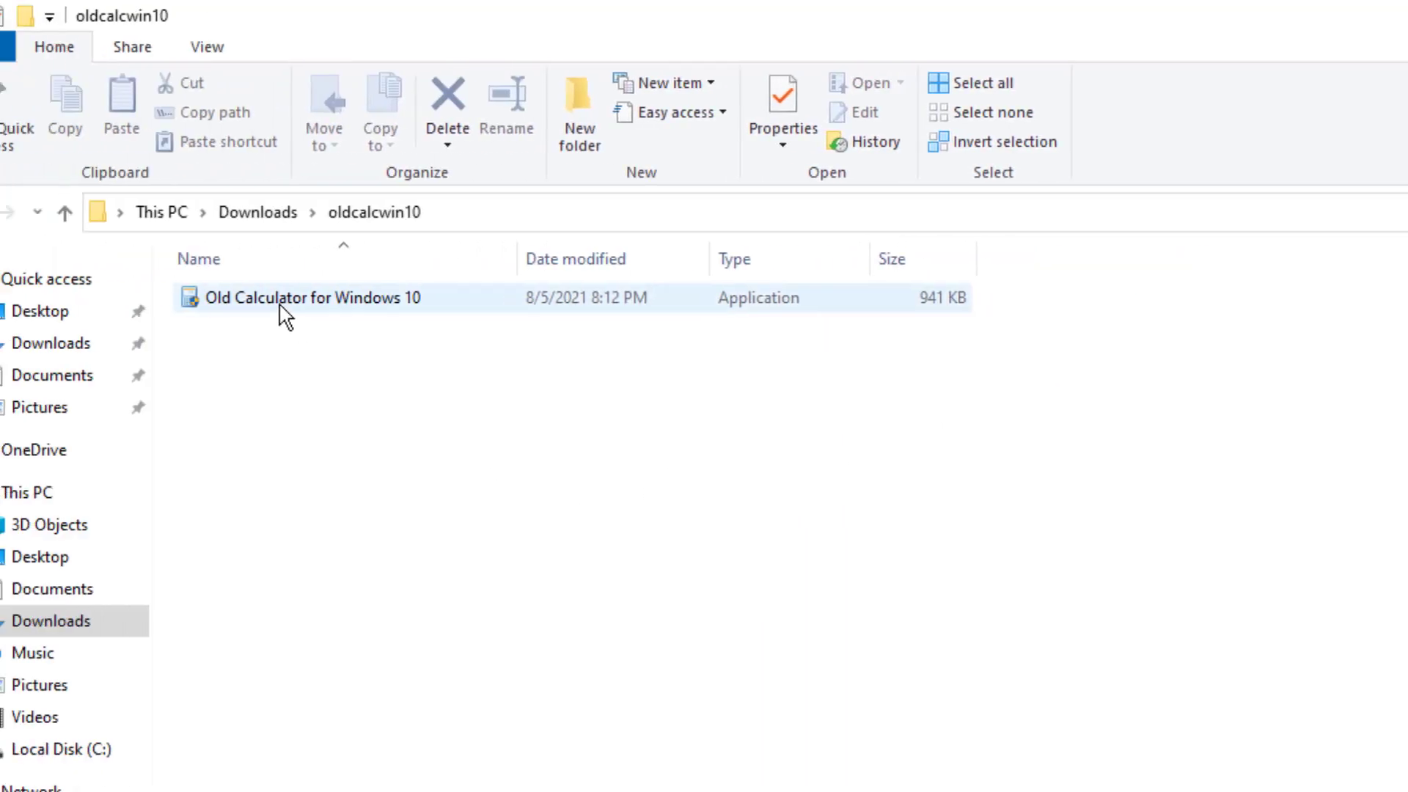
left_click(345, 316)
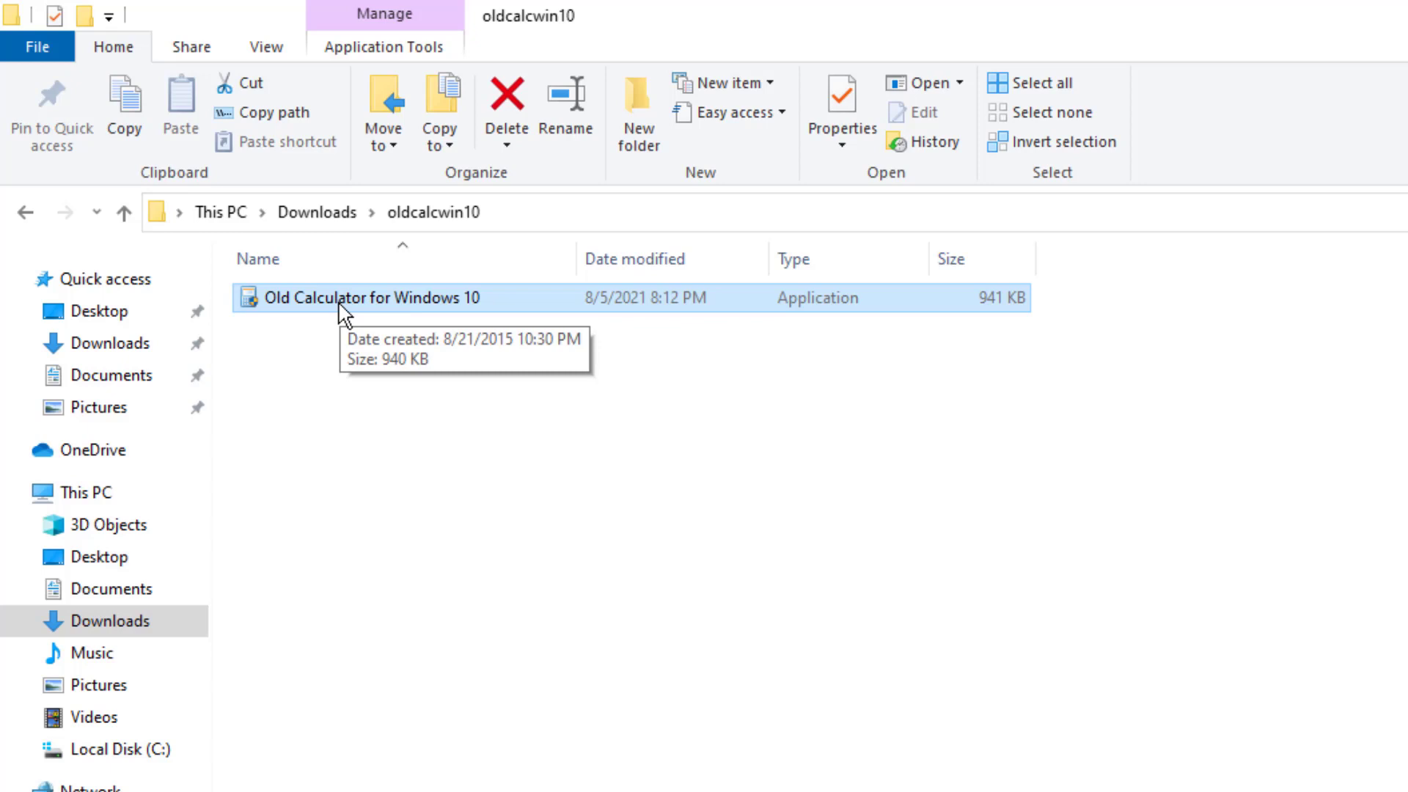
double_click(408, 313)
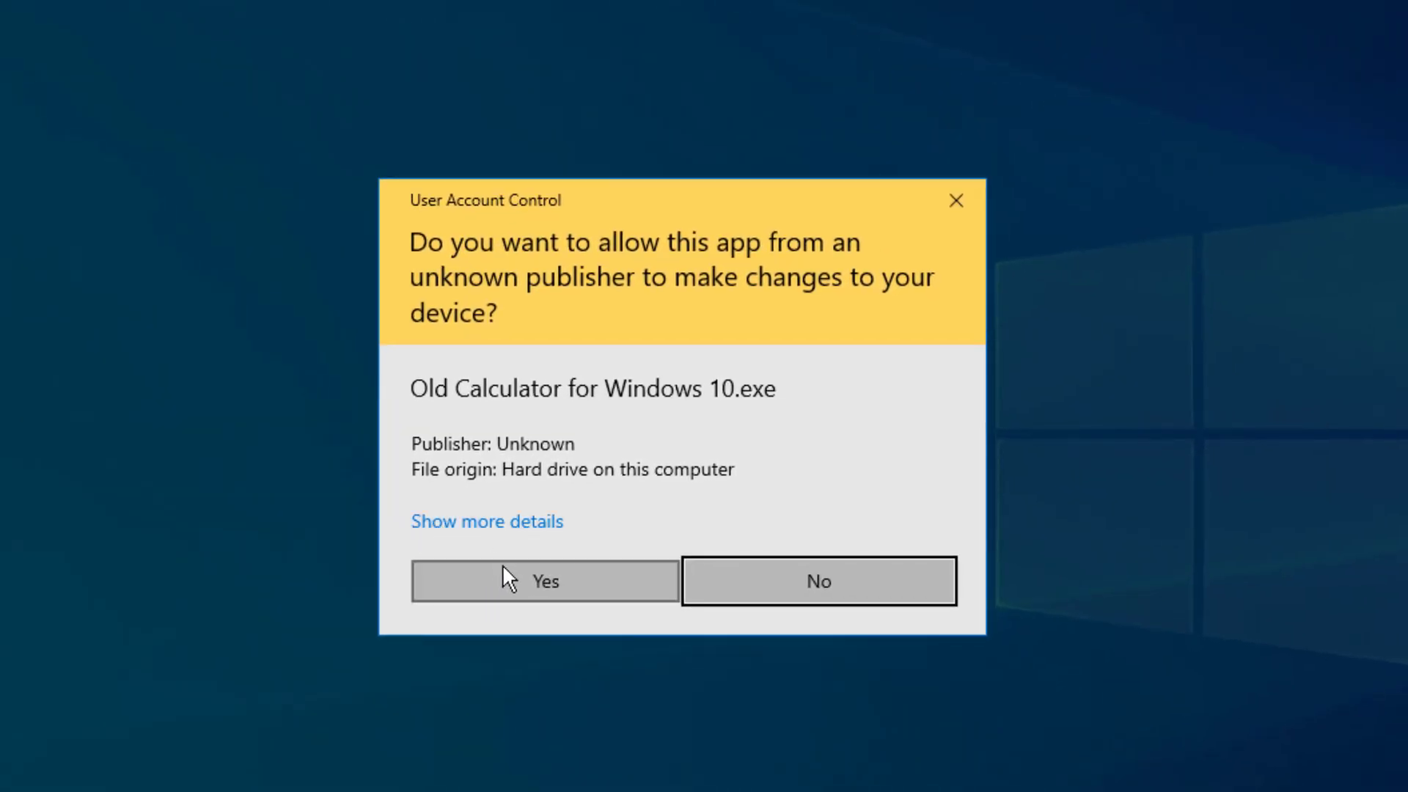
left_click(850, 759)
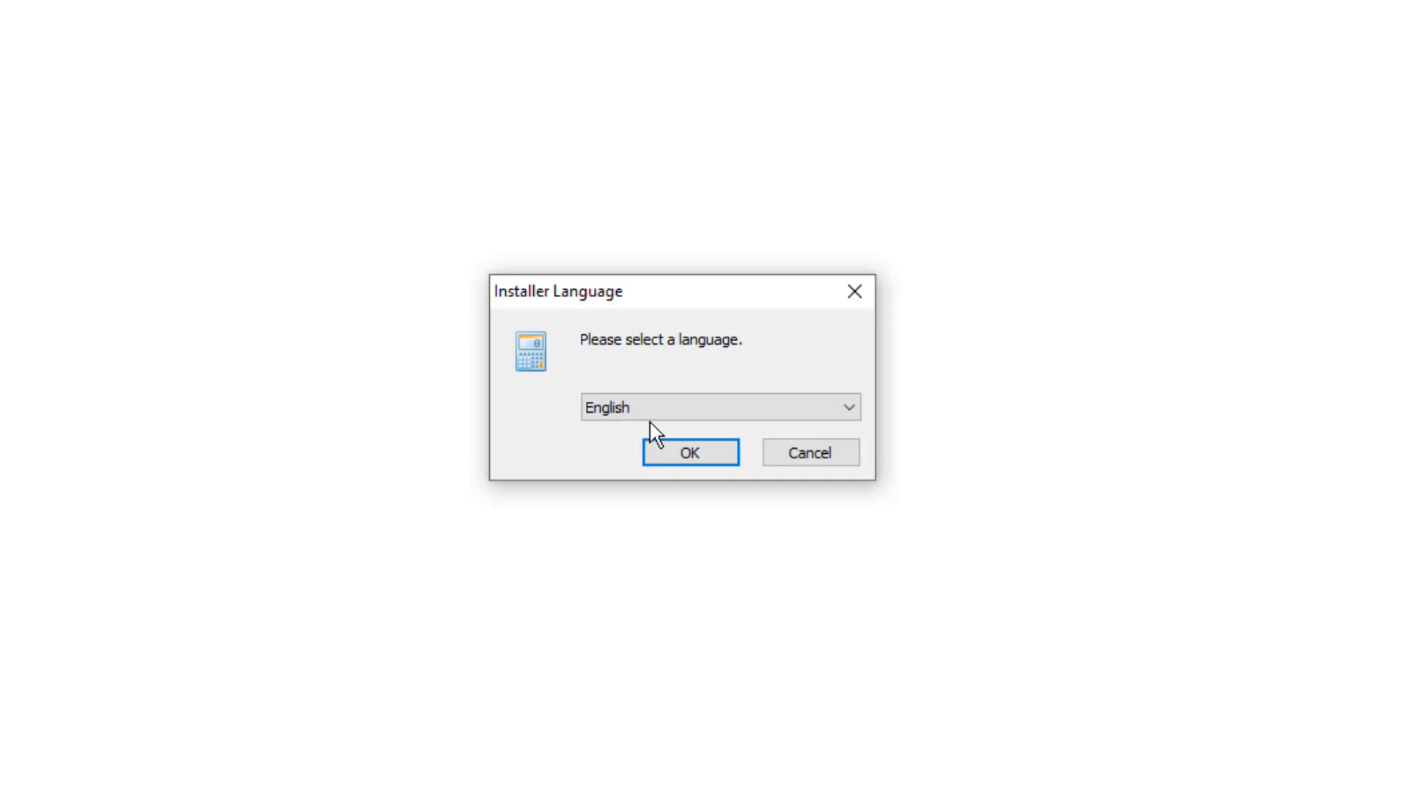
- Keep English as the installer language and install Old Calculator for Windows 10
left_click(715, 412)
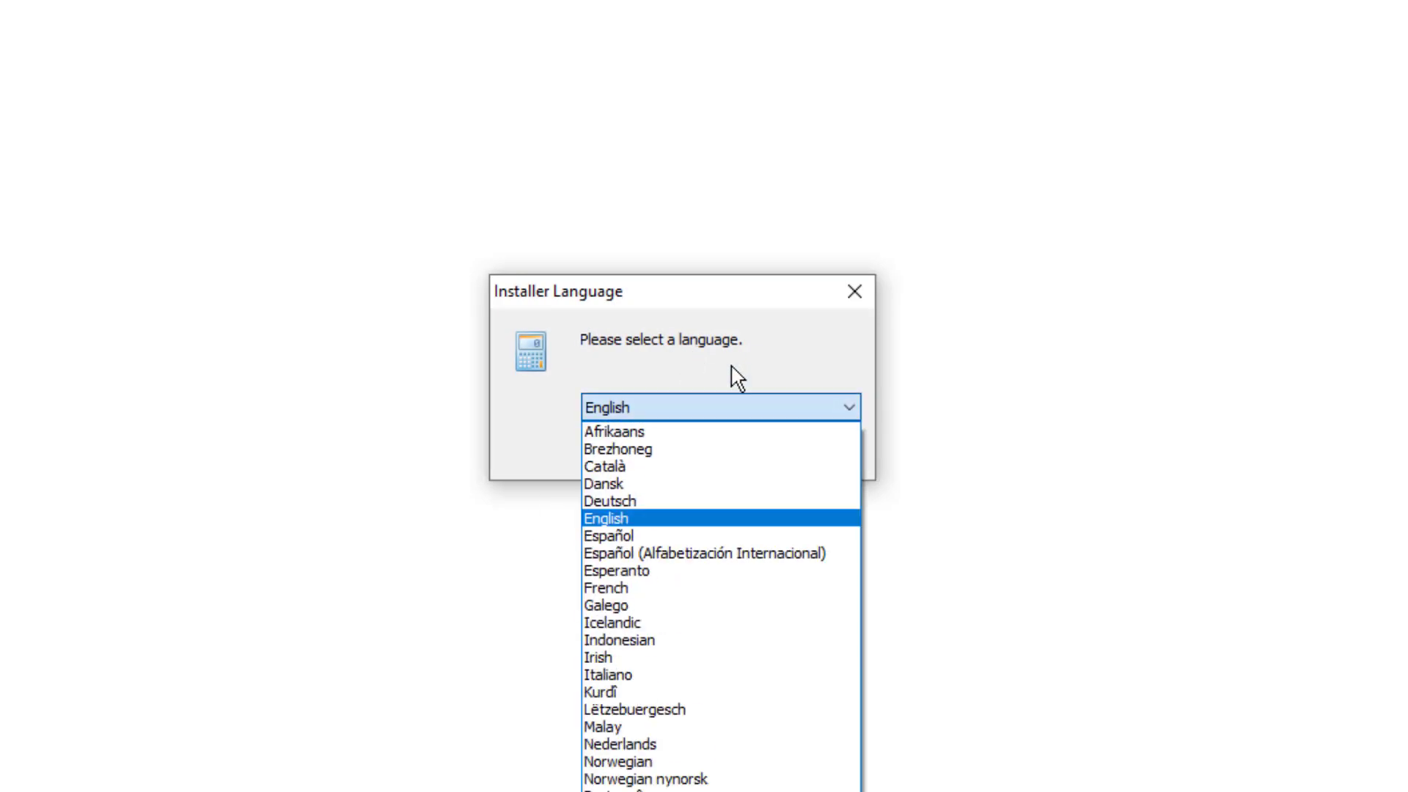
left_click(697, 519)
left_click(667, 462)
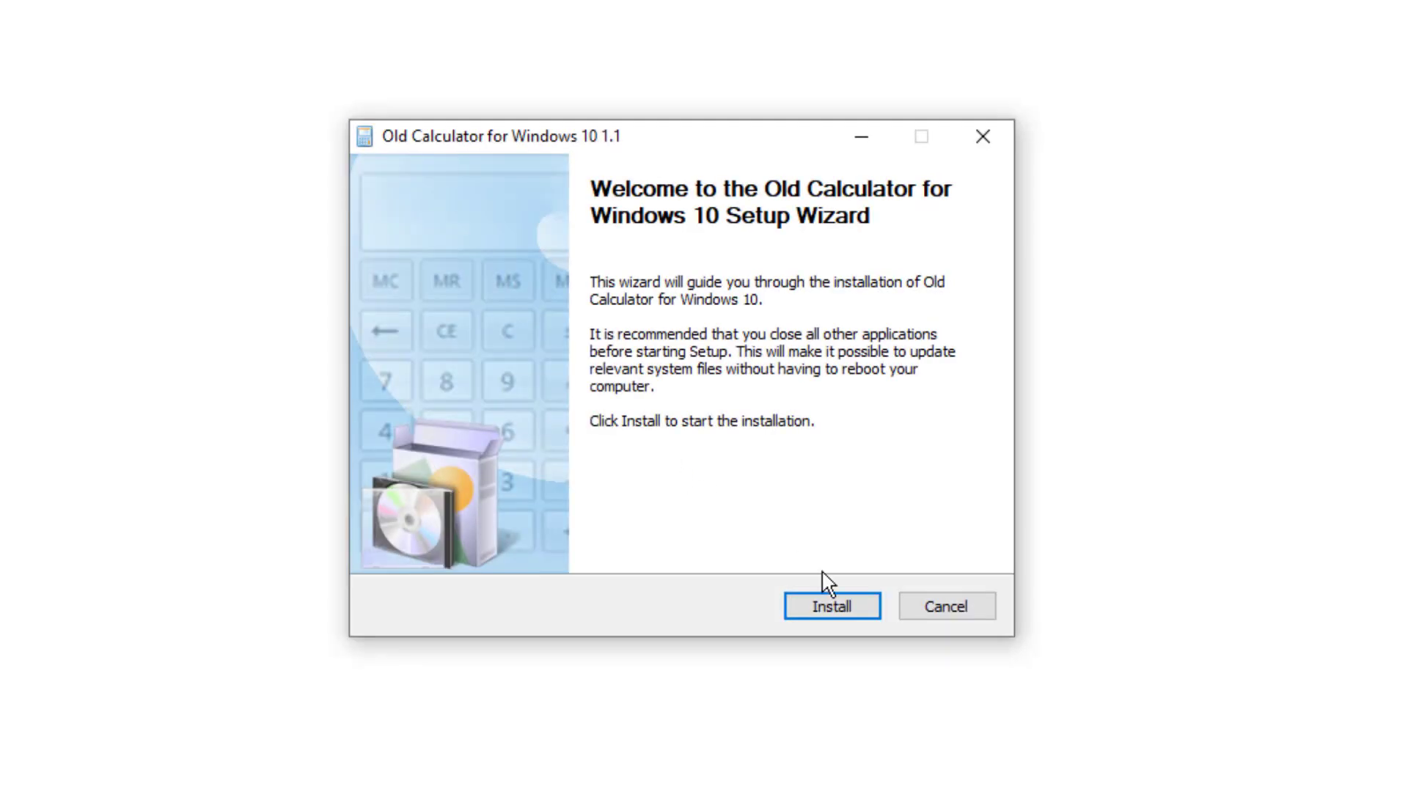
left_click(847, 613)
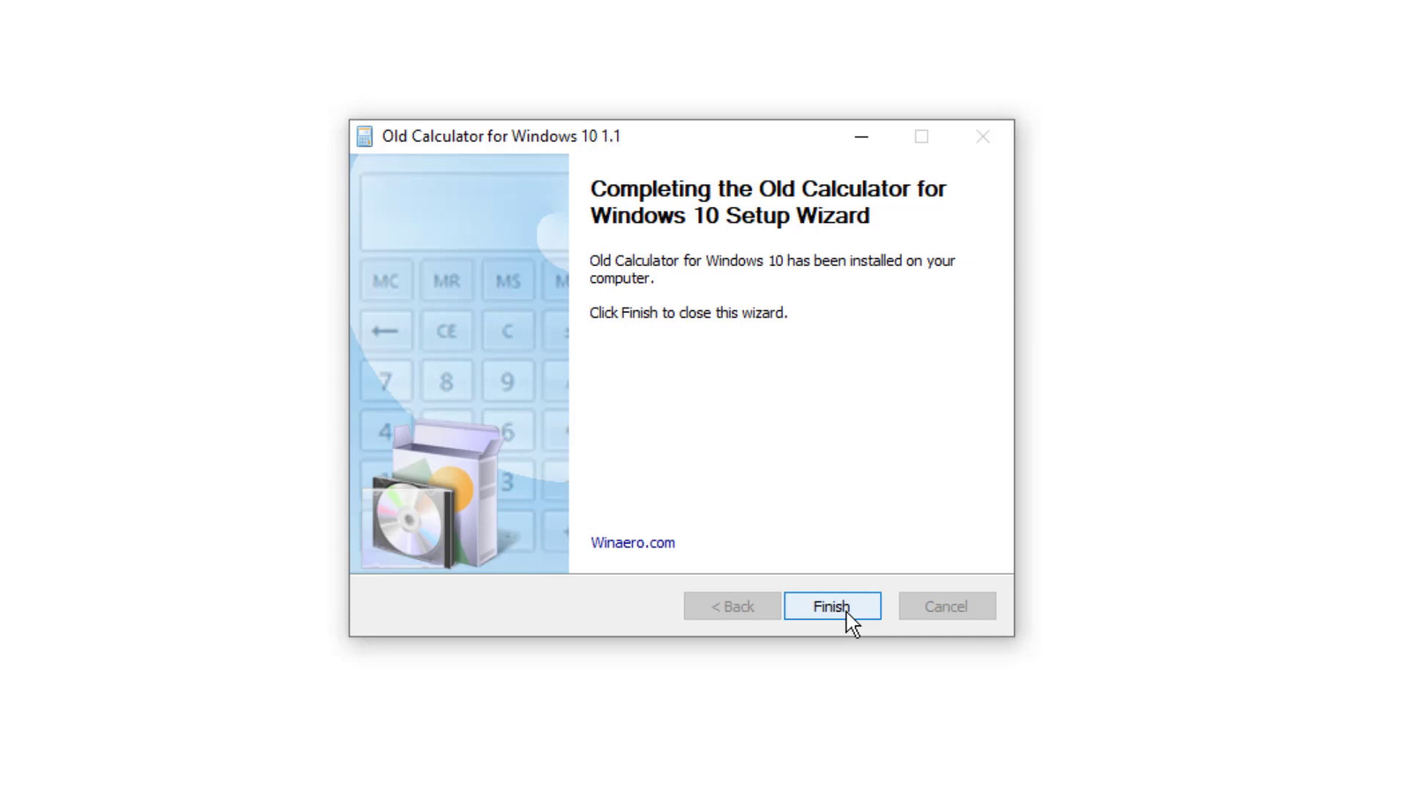
- Finish the setup wizard, launch Calculator from Start, and close the modern calculator
left_click(848, 616)
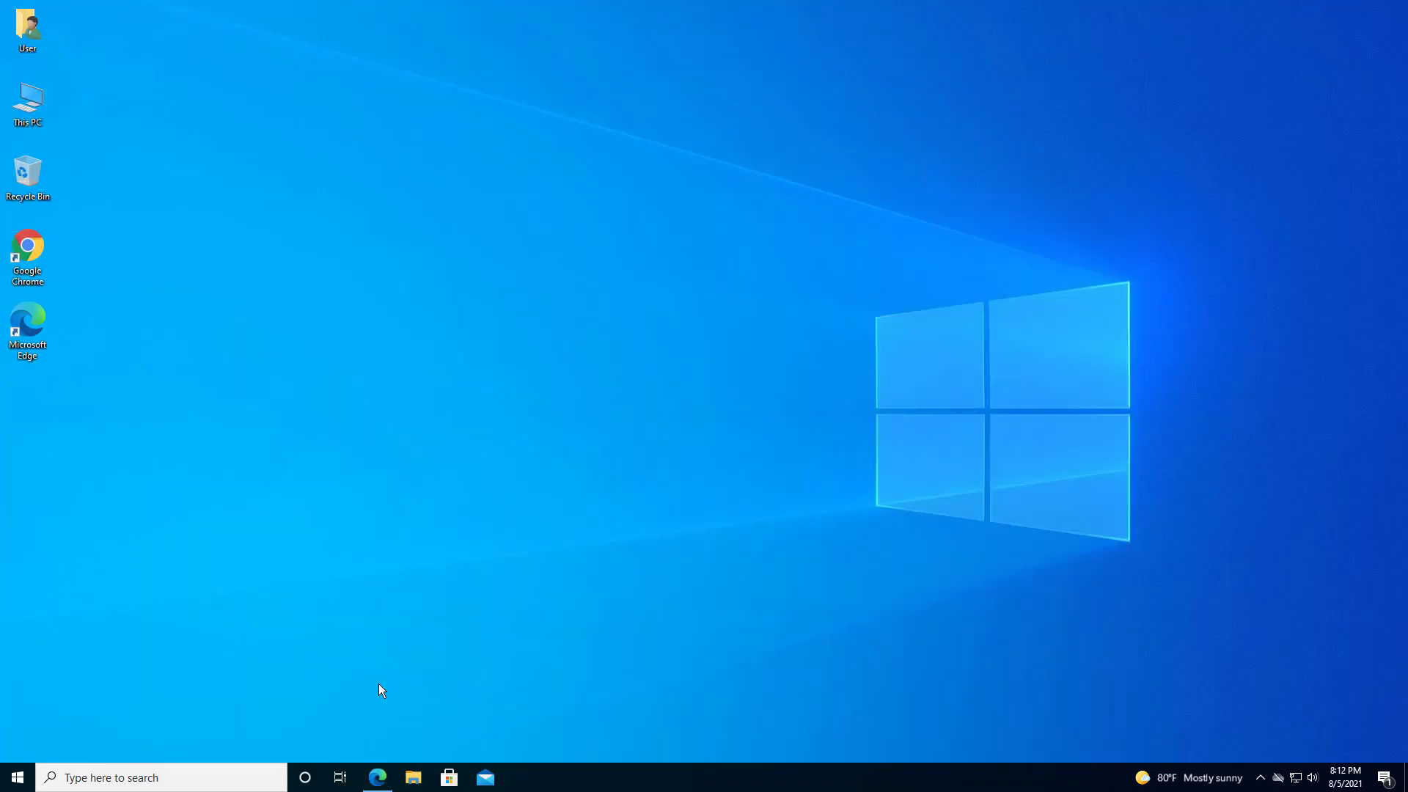
left_click(377, 777)
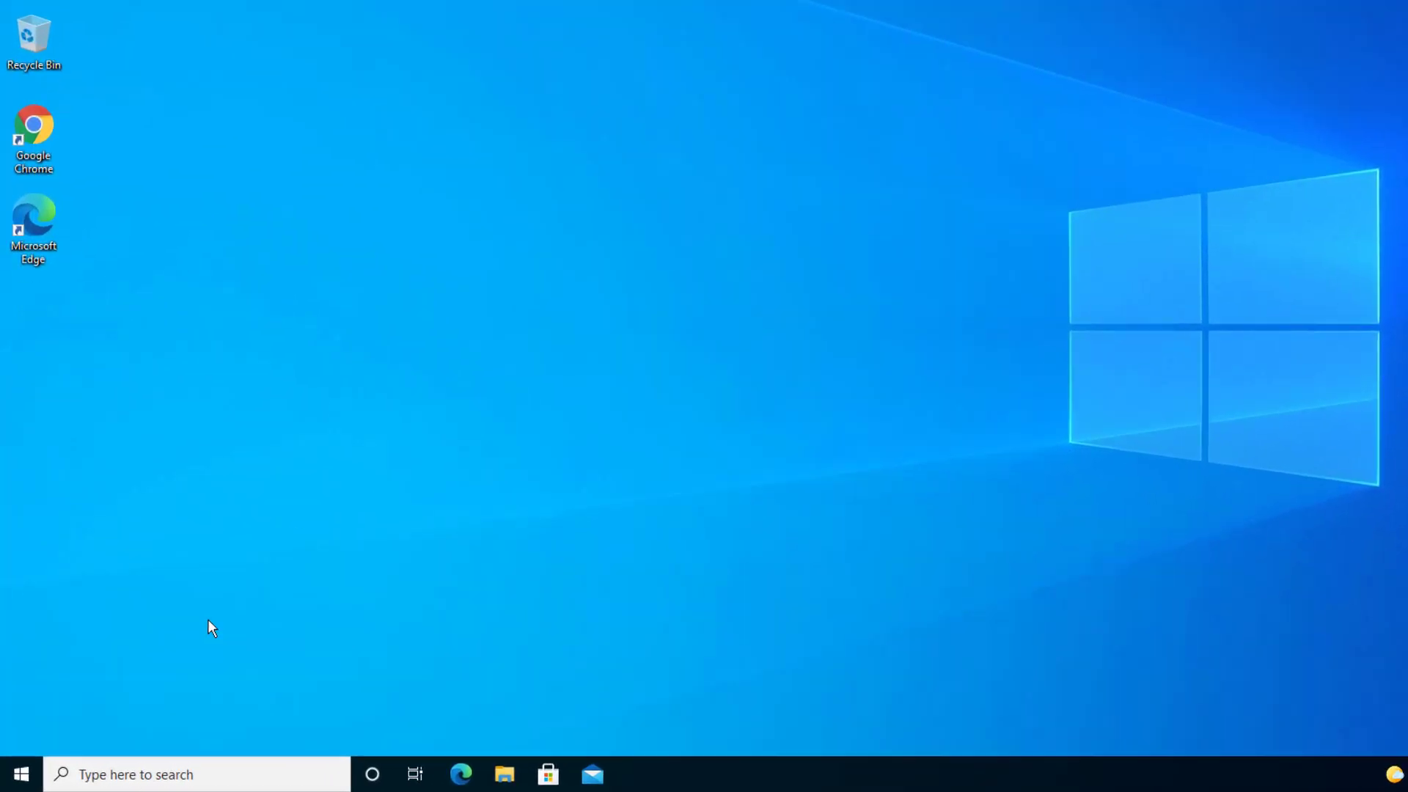
left_click(21, 778)
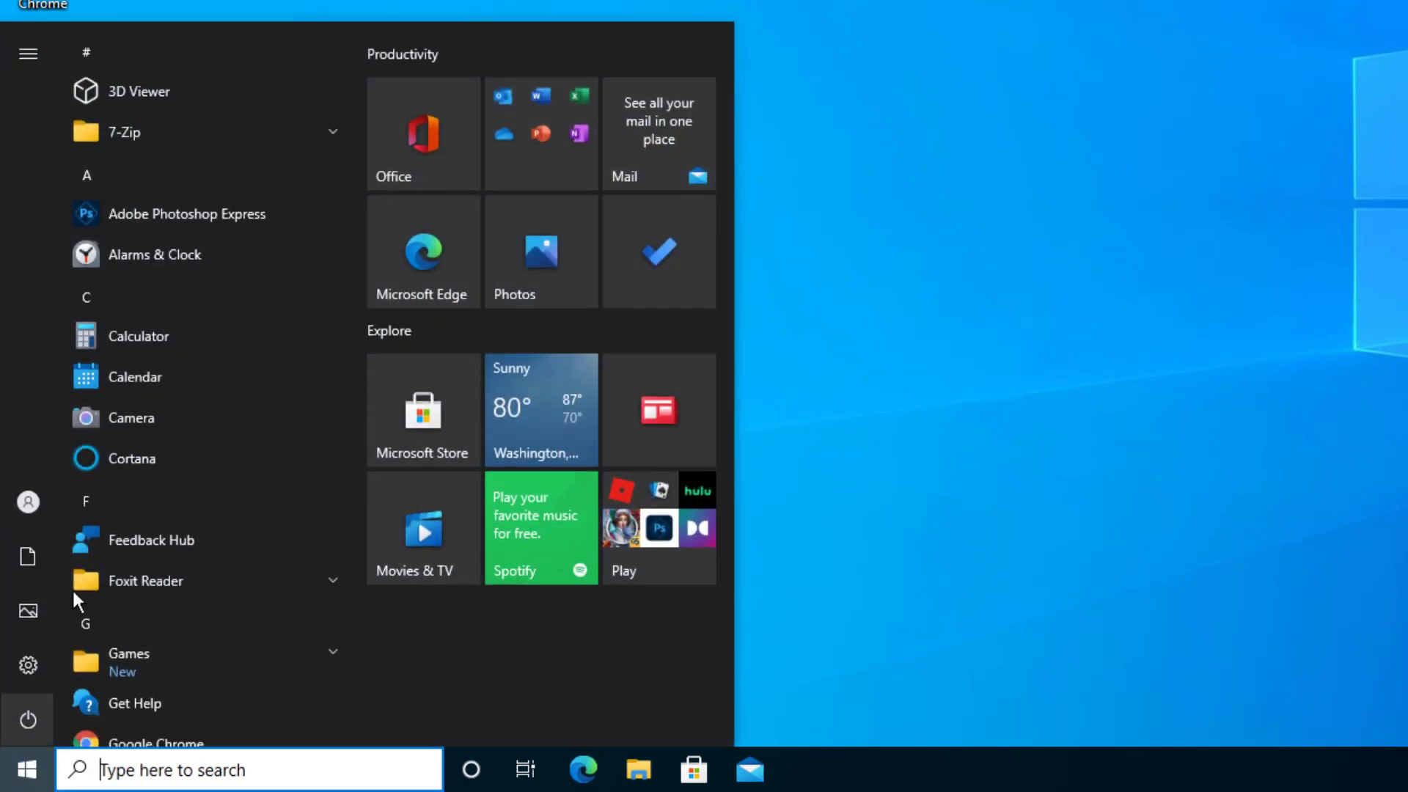
left_click(192, 337)
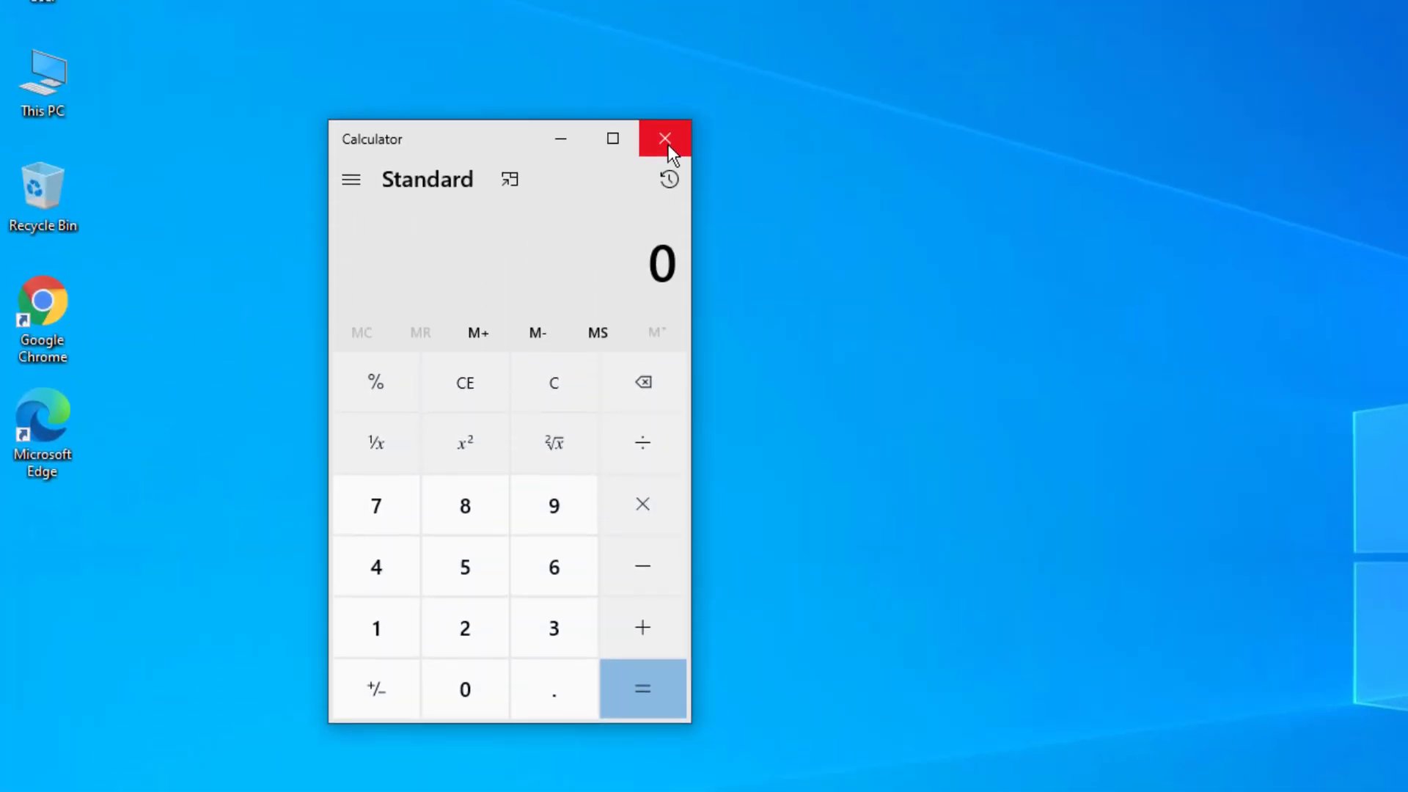
left_click(667, 144)
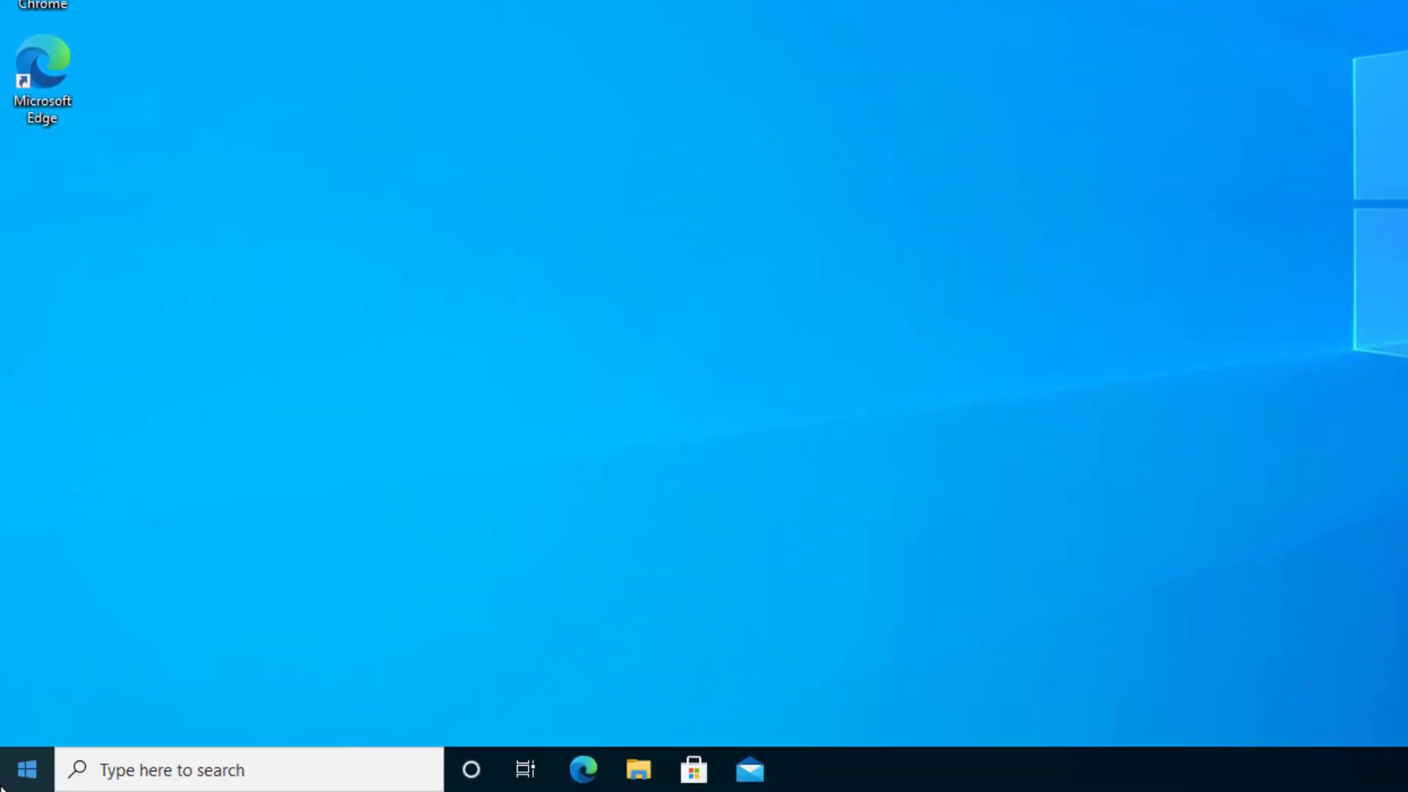
left_click(6, 785)
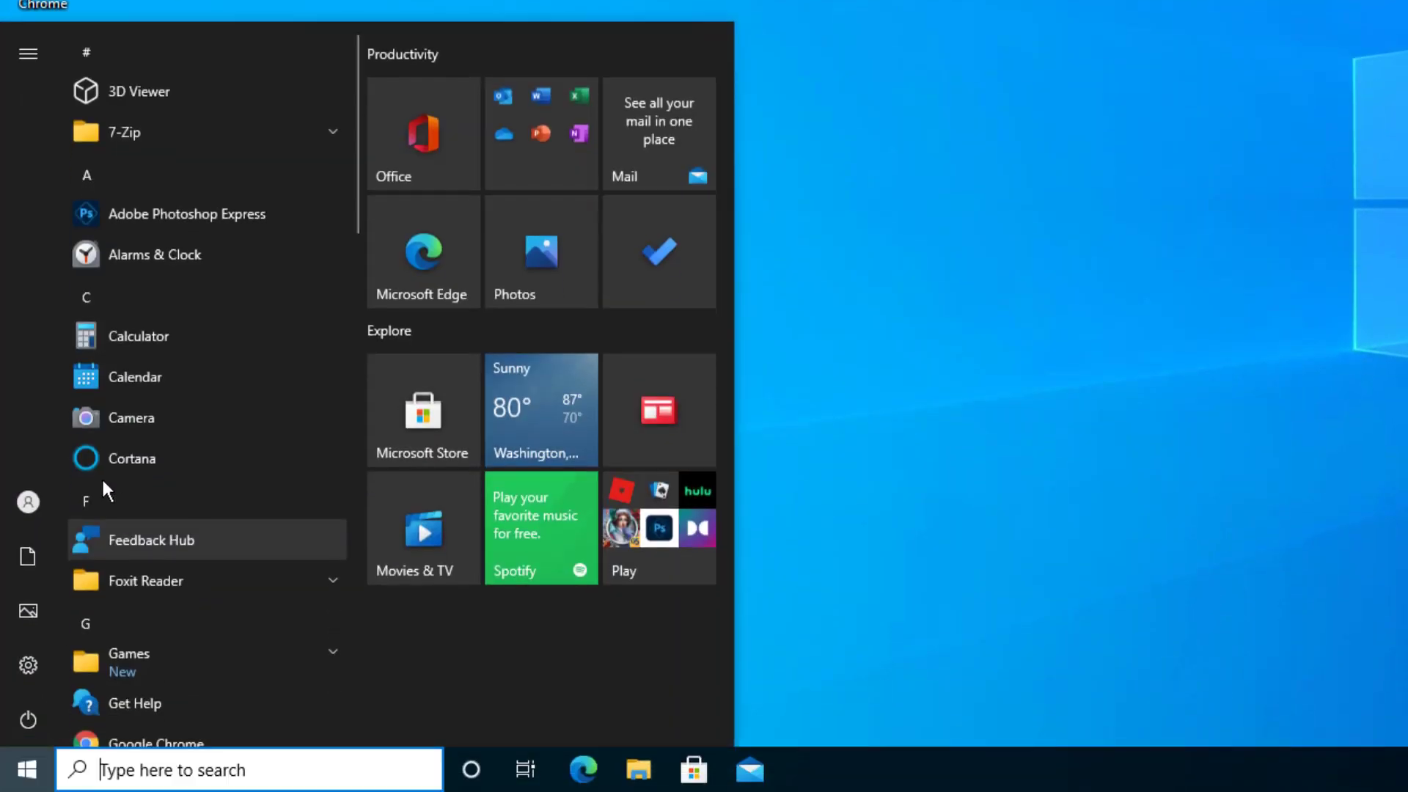
scroll(101, 480, "down", 10)
scroll(120, 495, "down", 5)
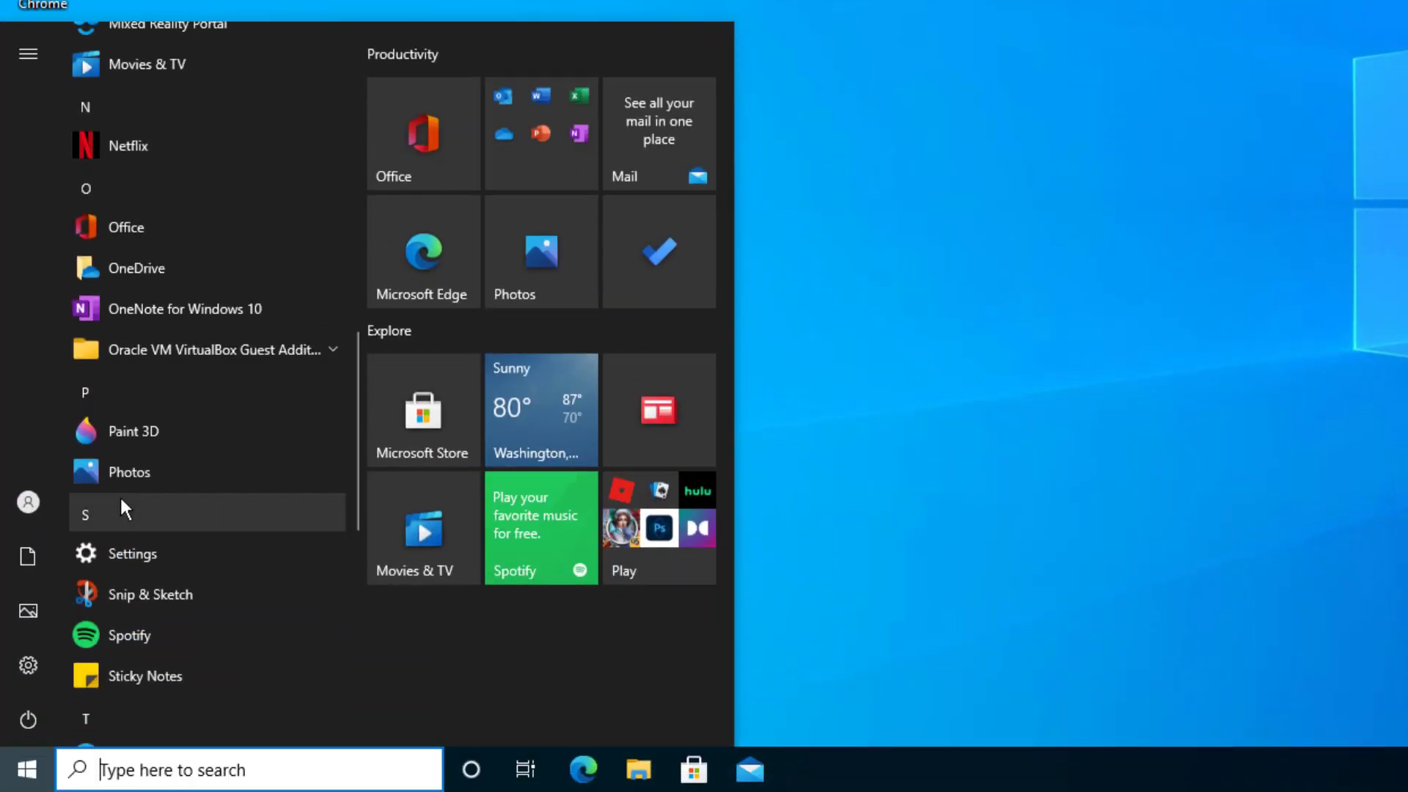
scroll(124, 497, "up", 7)
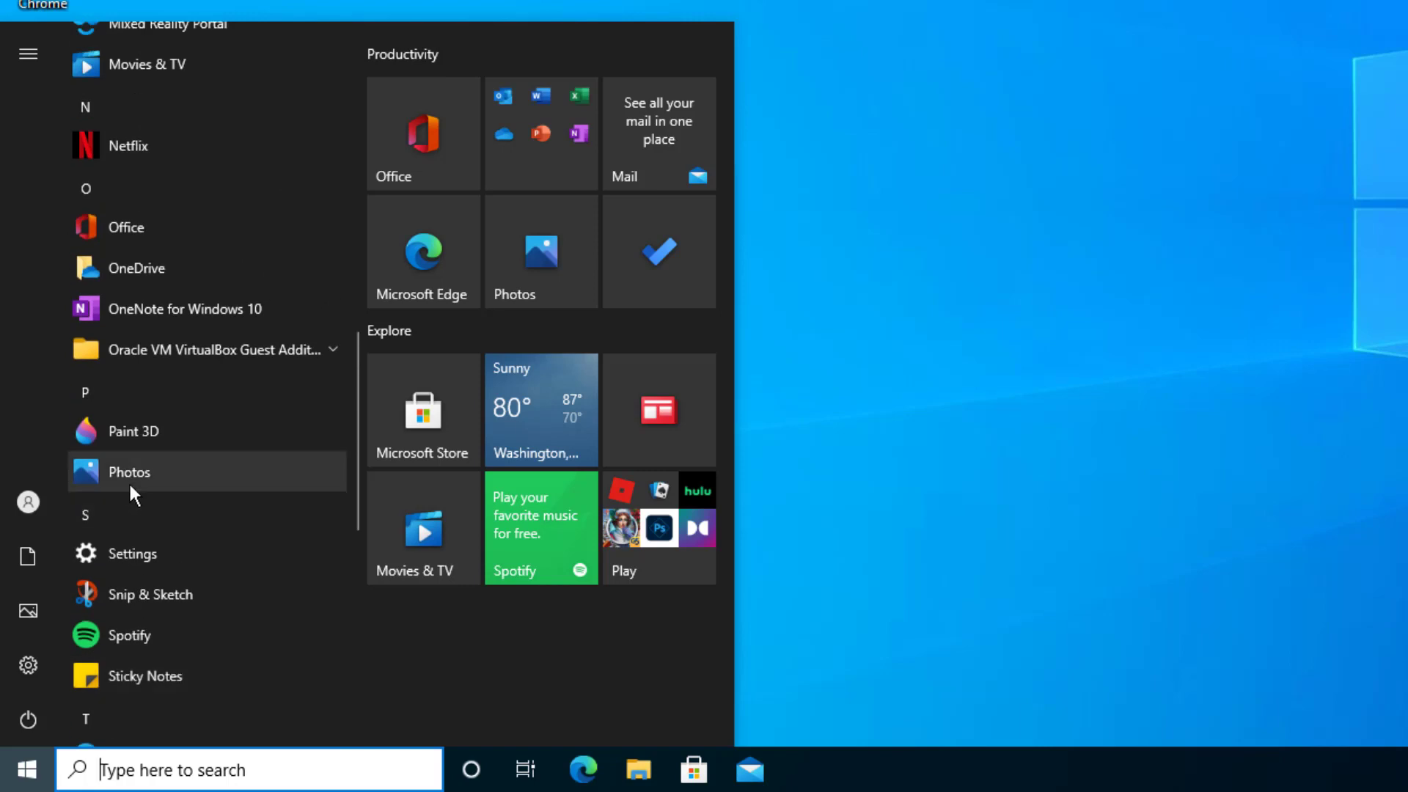
scroll(129, 481, "up", 5)
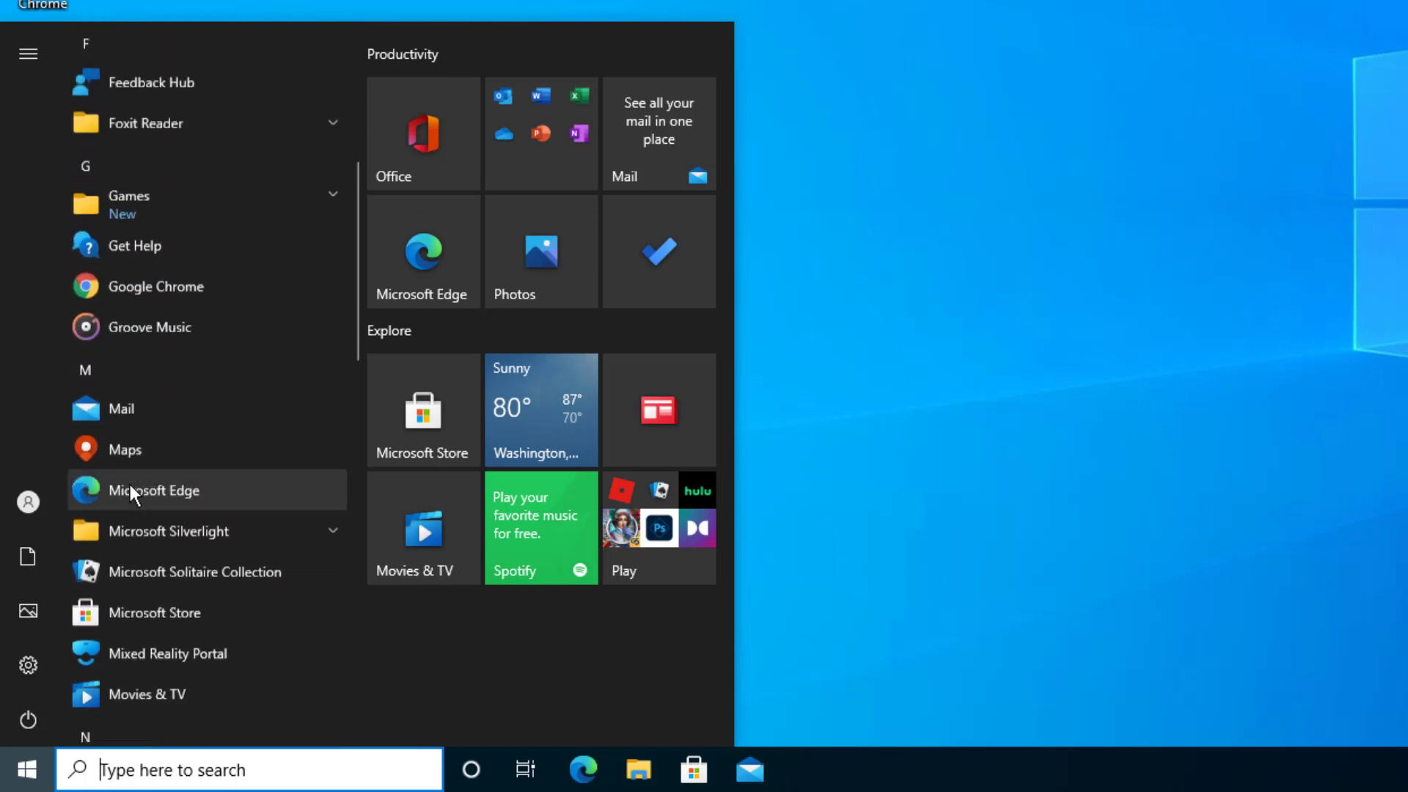
left_click(266, 220)
scroll(253, 288, "down", 4)
scroll(264, 264, "up", 6)
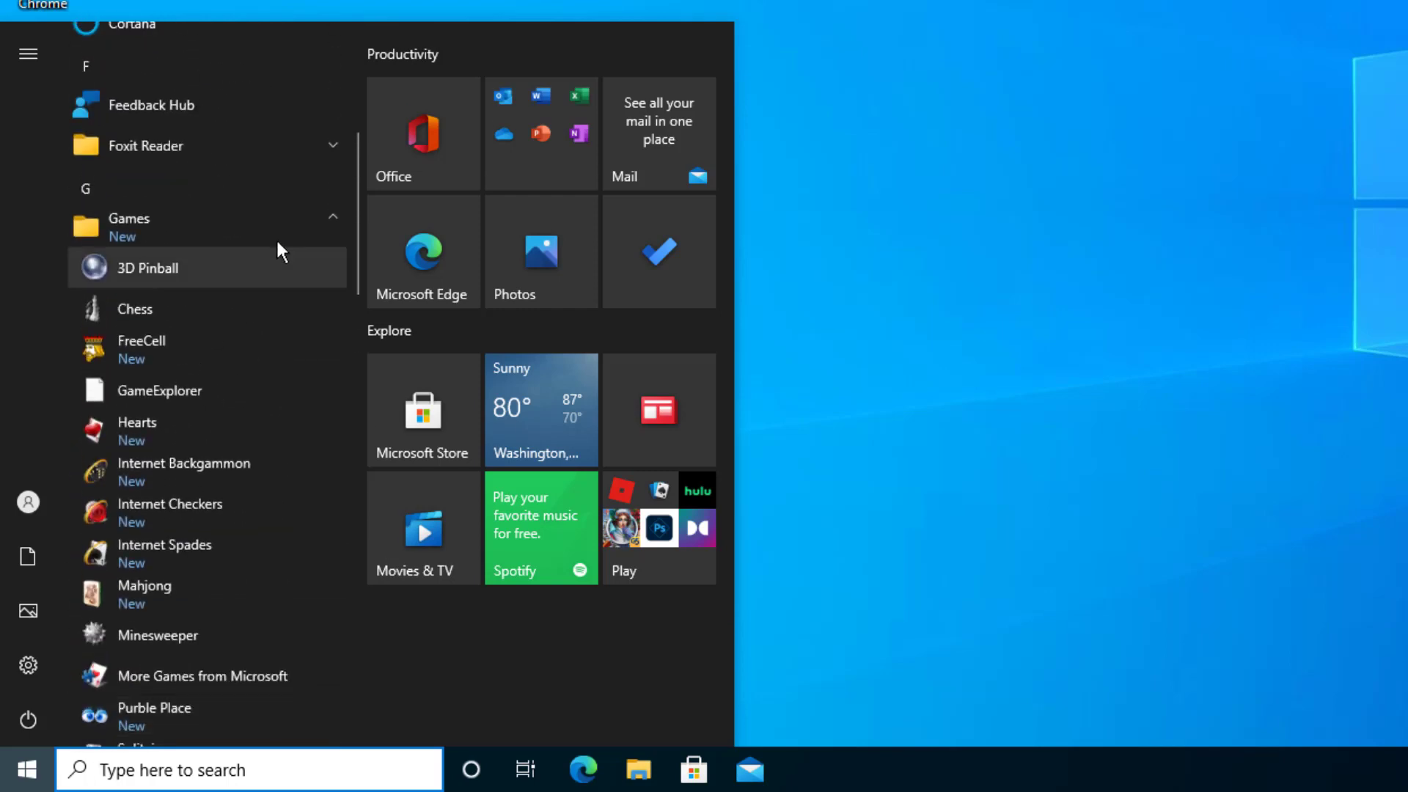
left_click(296, 226)
scroll(294, 235, "up", 5)
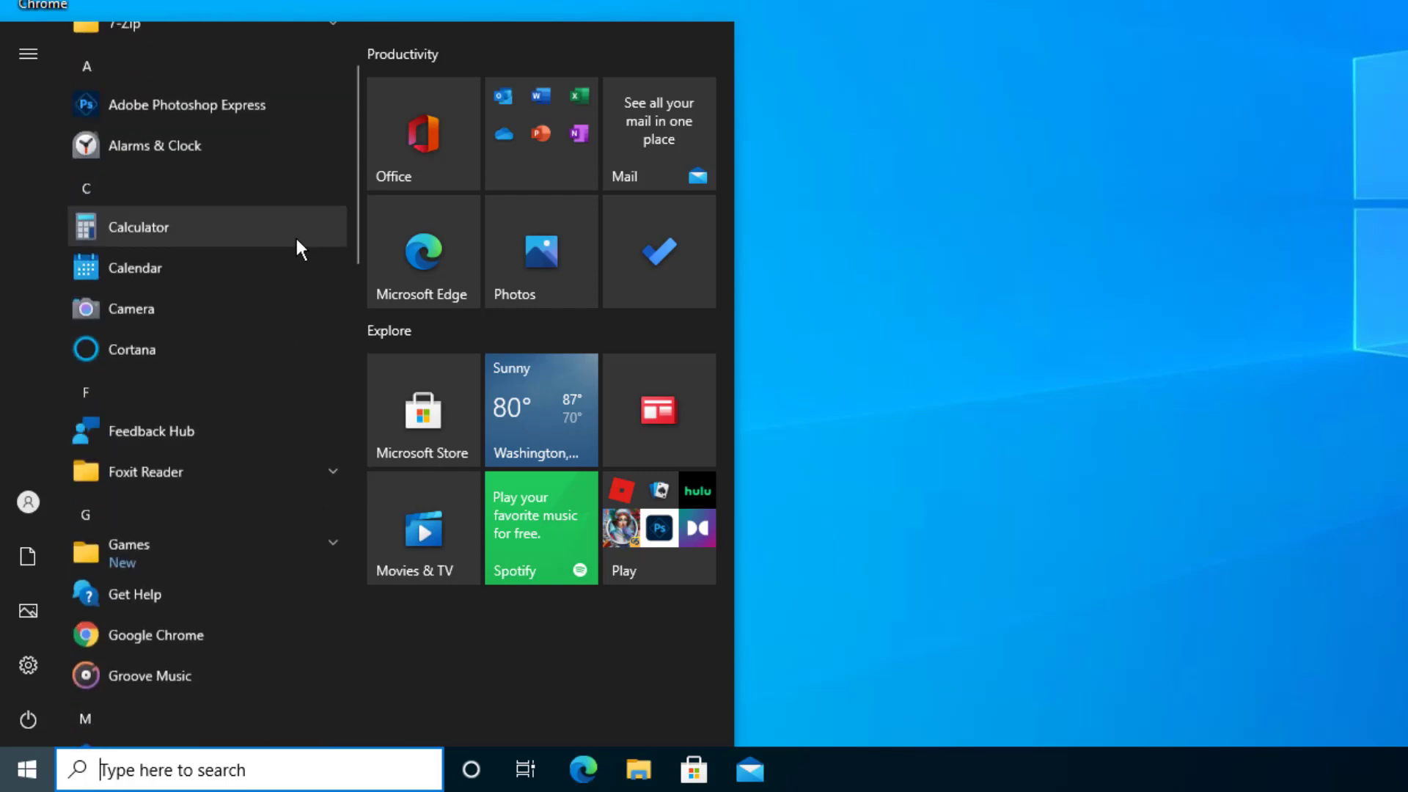
scroll(261, 418, "down", 3)
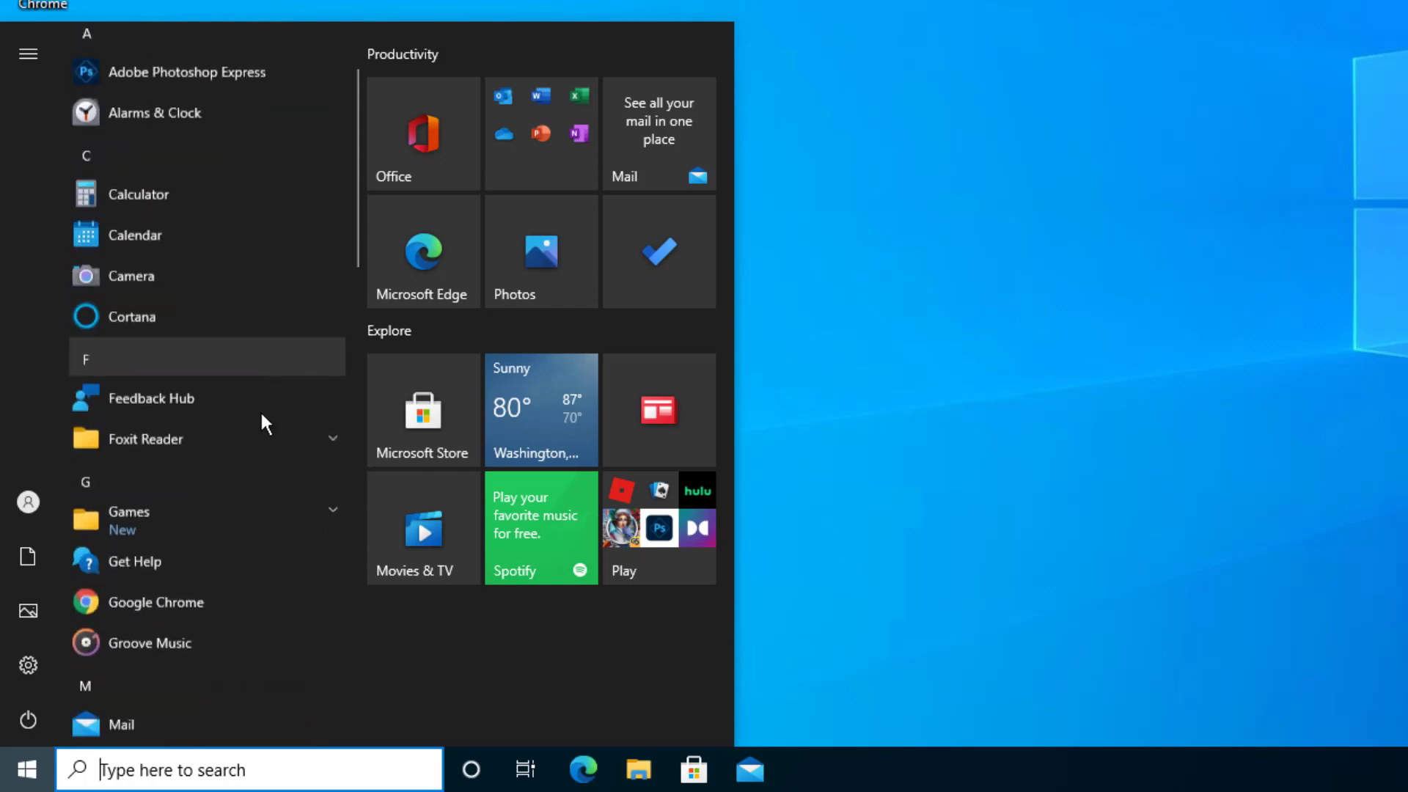
- Search 'cal' from the taskbar and open the classic Calculator from the Apps results
left_click(244, 757)
type("cal")
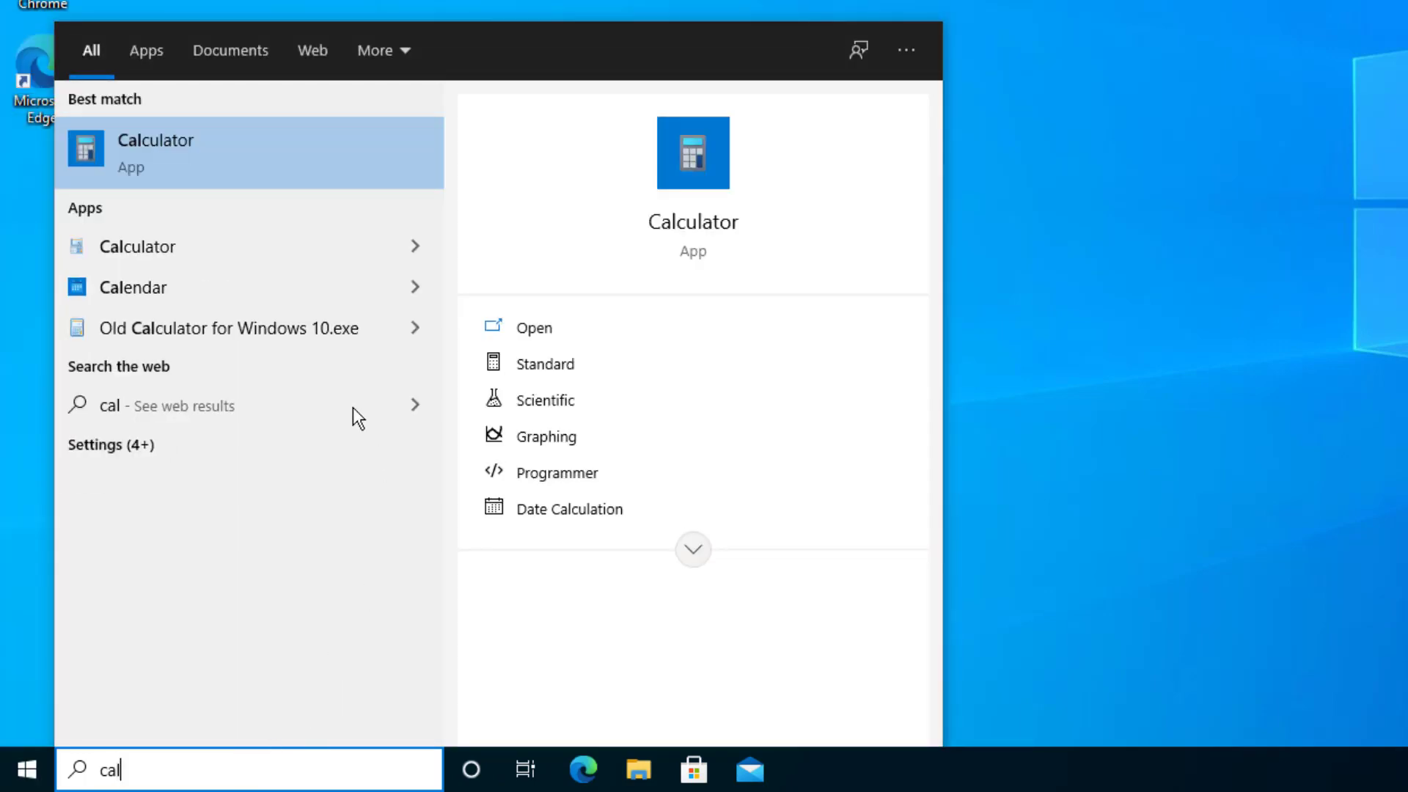
left_click(280, 246)
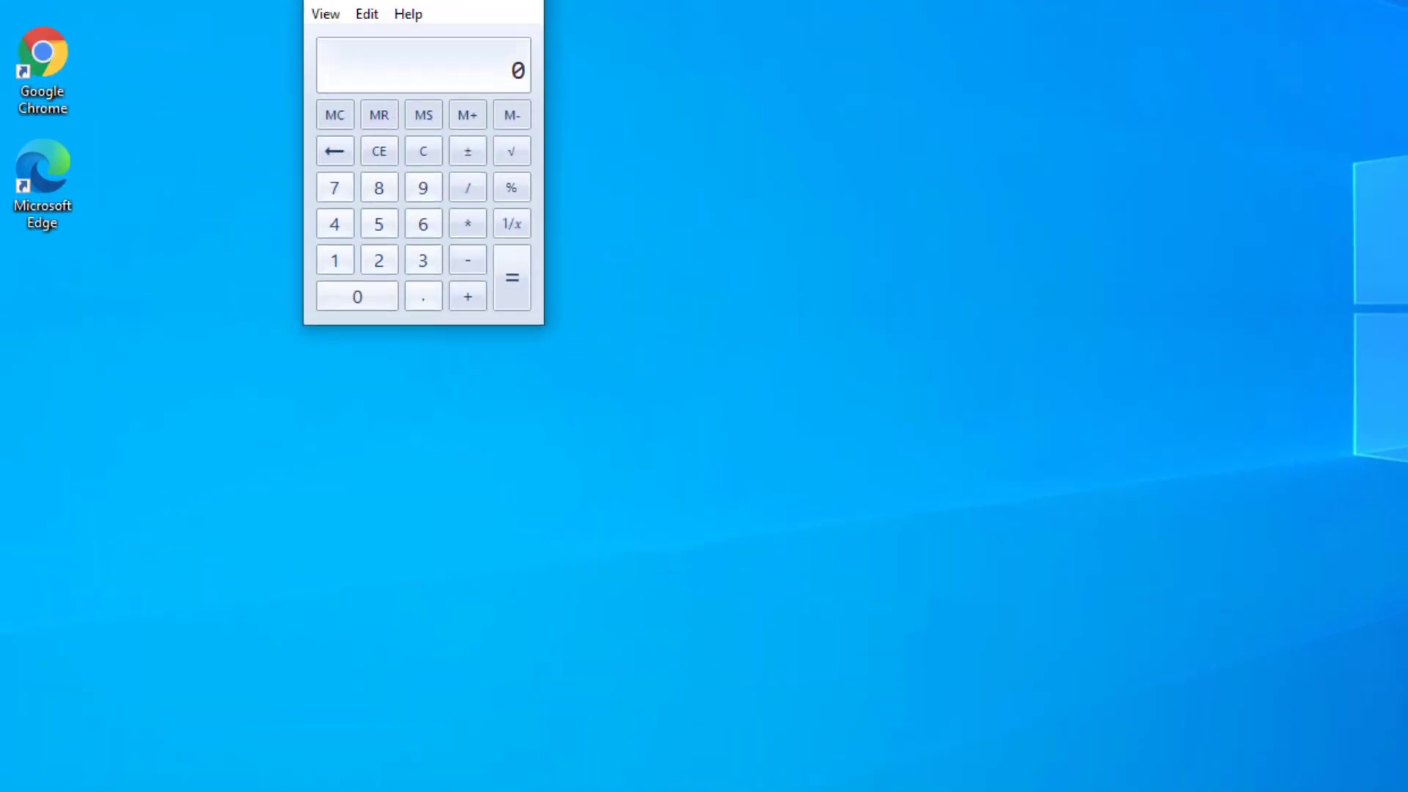
- Open Start, scroll to the W section, and expand Windows System
key("super")
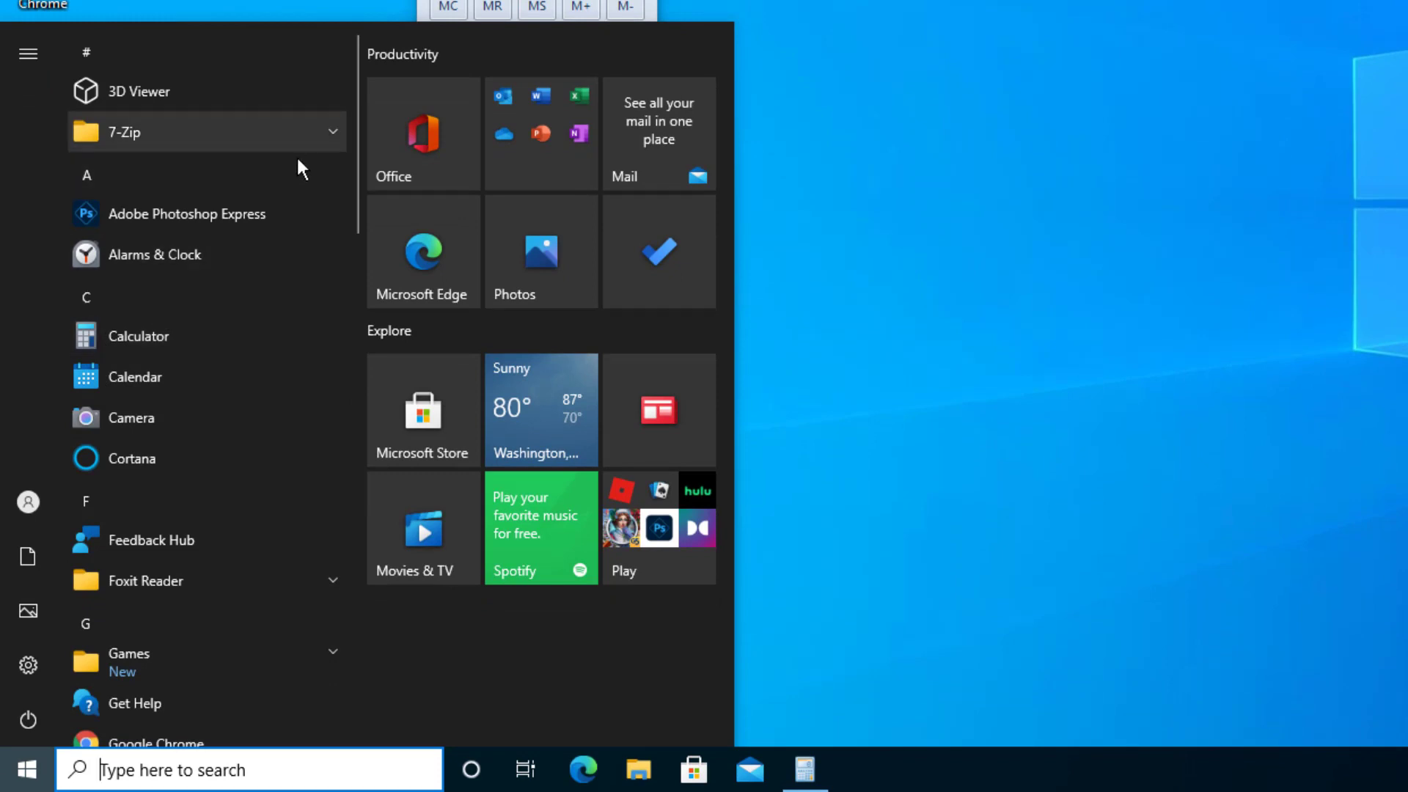
scroll(290, 220, "down", 5)
scroll(276, 291, "down", 3)
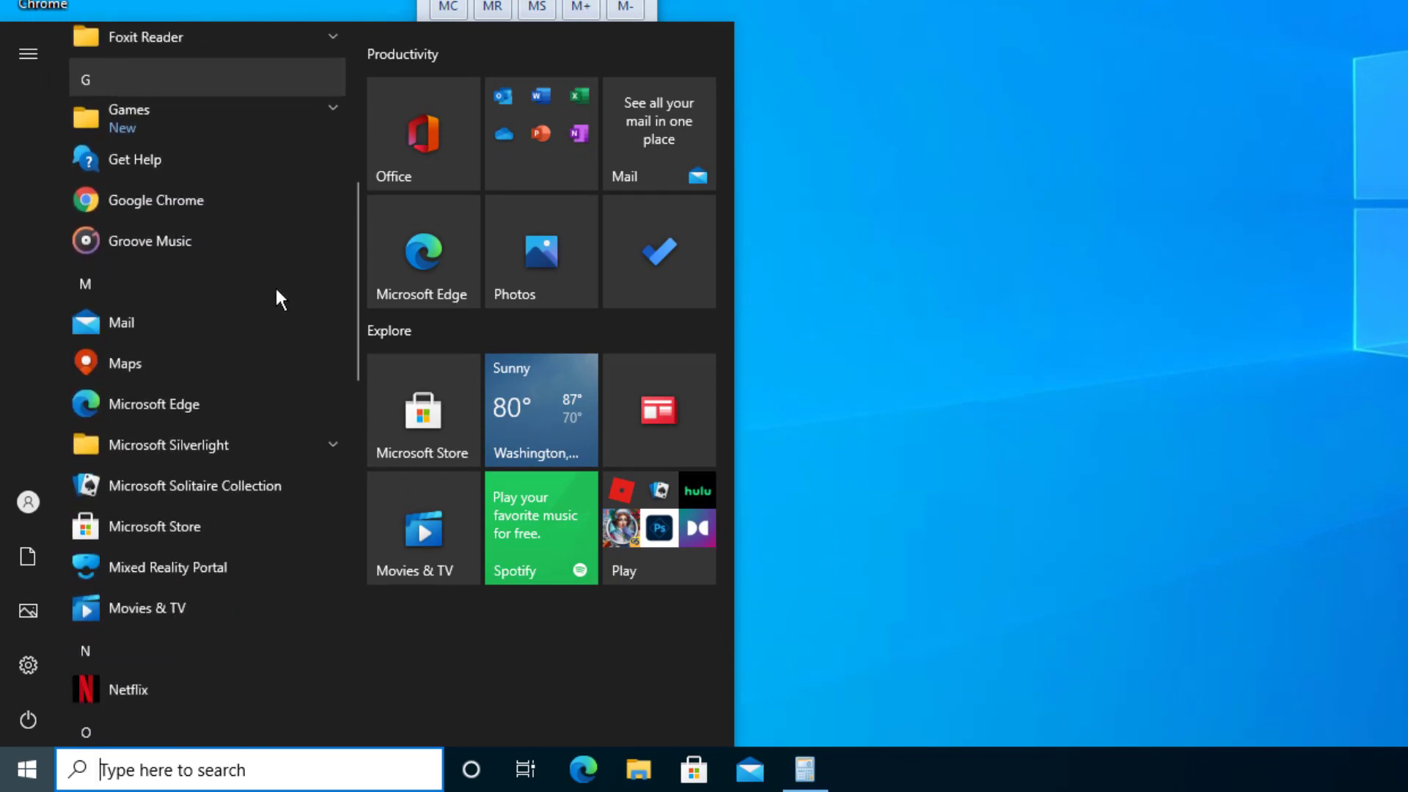
scroll(267, 364, "down", 2)
scroll(269, 404, "down", 3)
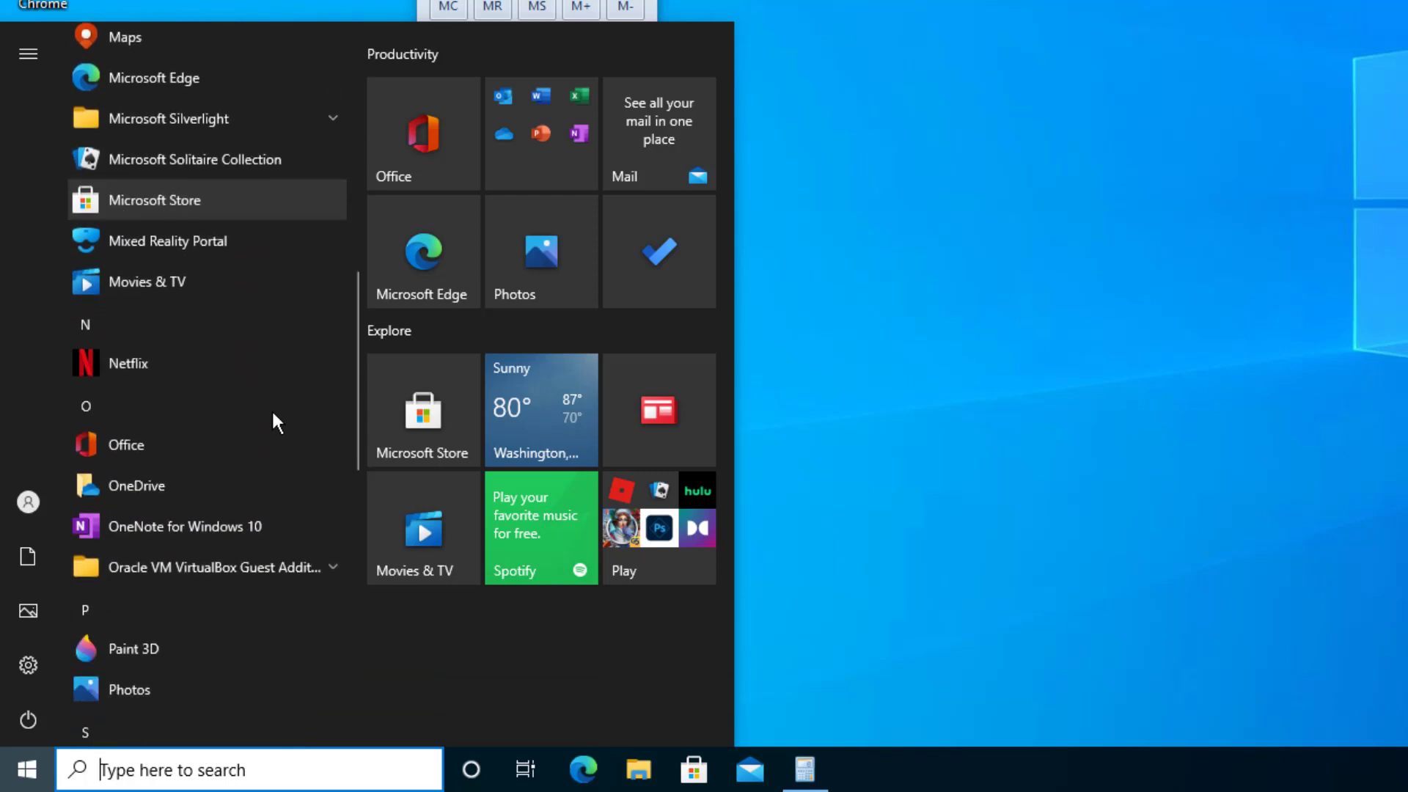
scroll(273, 413, "up", 3)
scroll(272, 414, "down", 2)
scroll(273, 414, "down", 3)
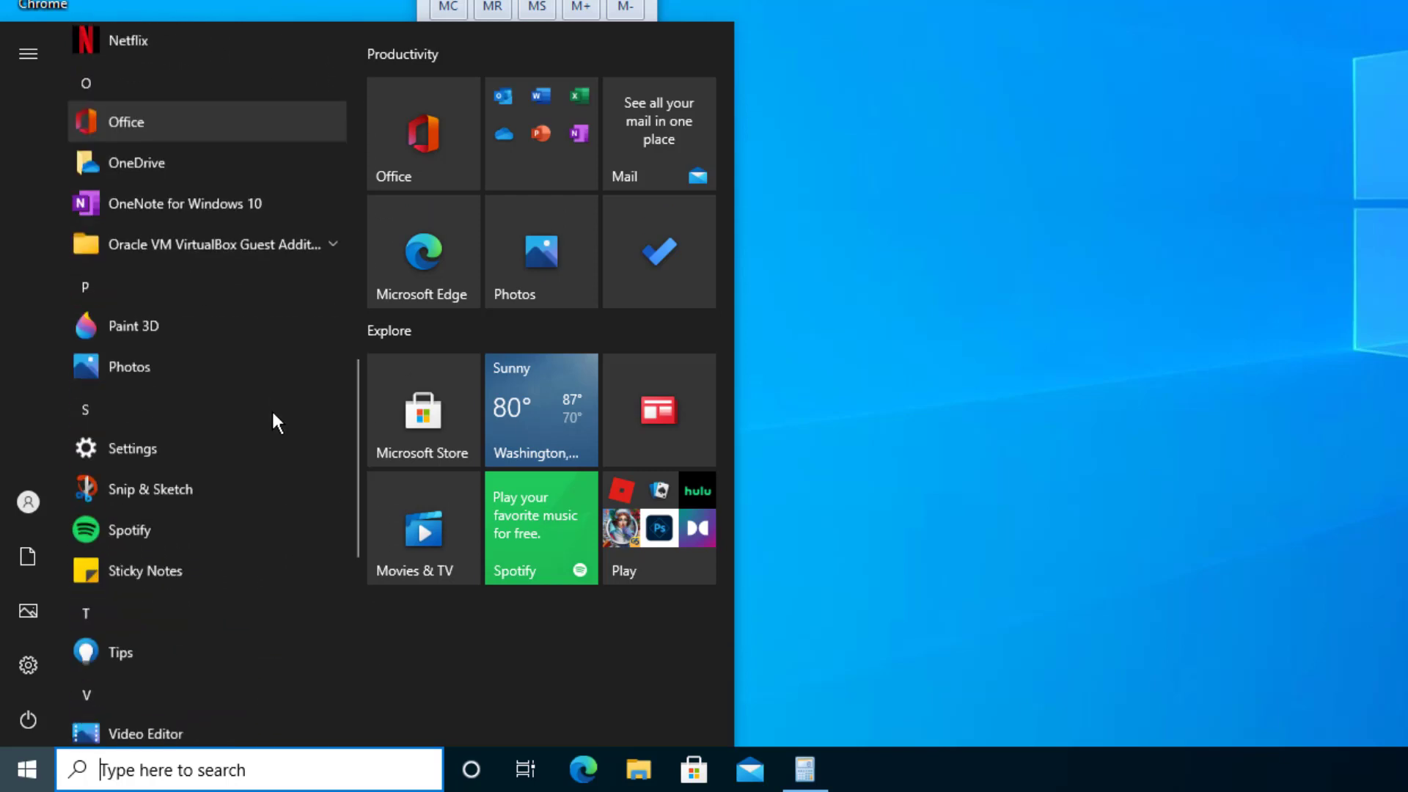
scroll(266, 415, "down", 1)
scroll(266, 420, "down", 5)
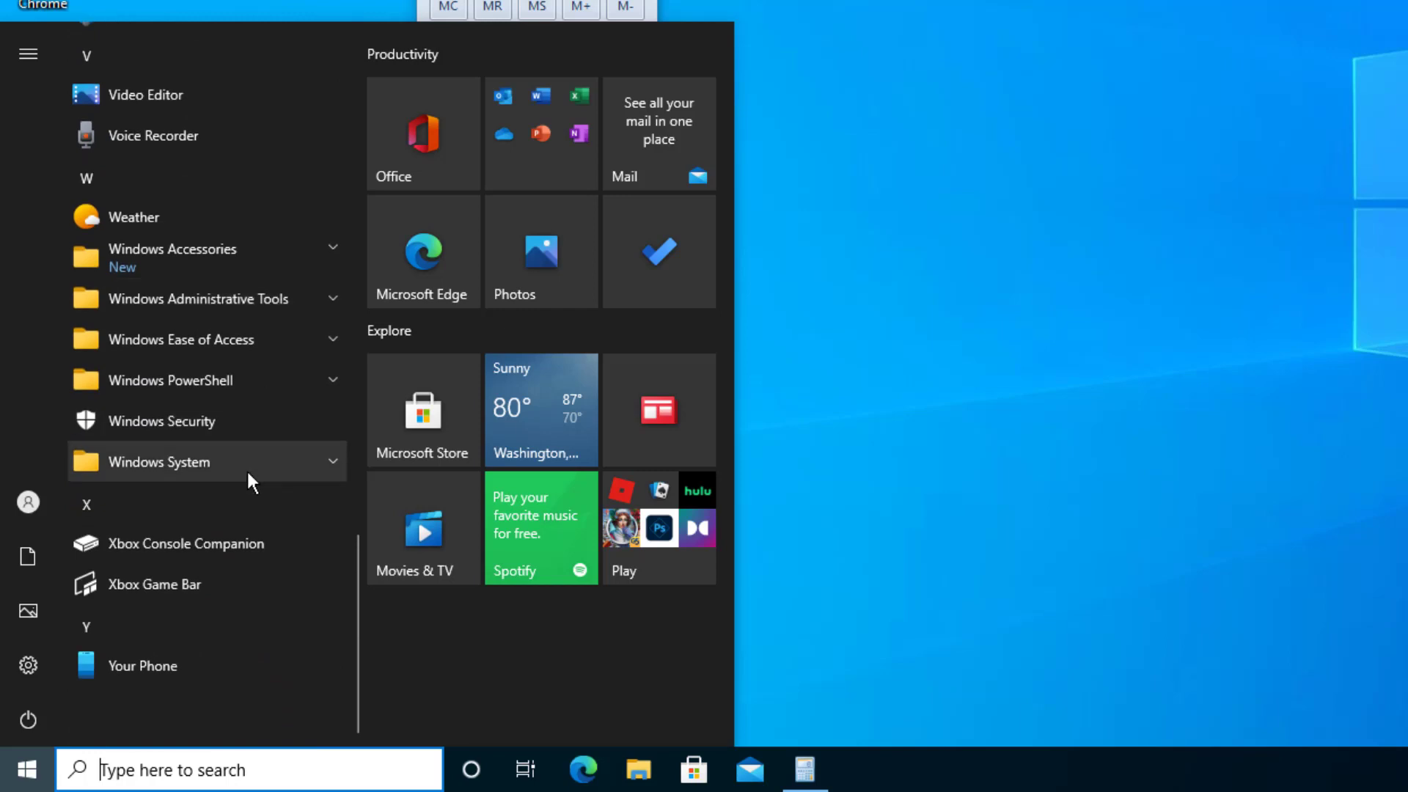
left_click(253, 462)
- Expand the Windows Accessories folder to show the new Calculator entry
scroll(254, 464, "down", 3)
scroll(252, 461, "up", 3)
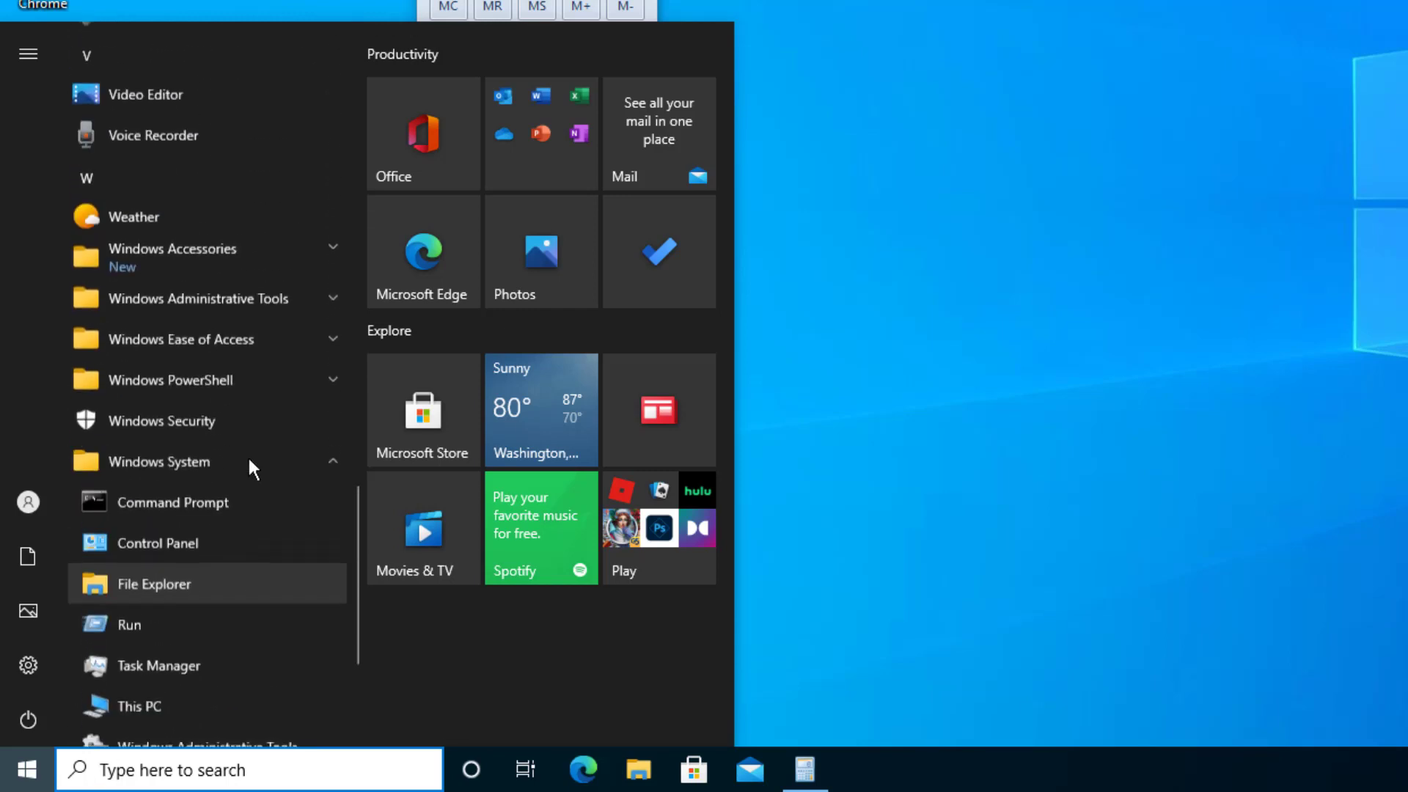
left_click(246, 248)
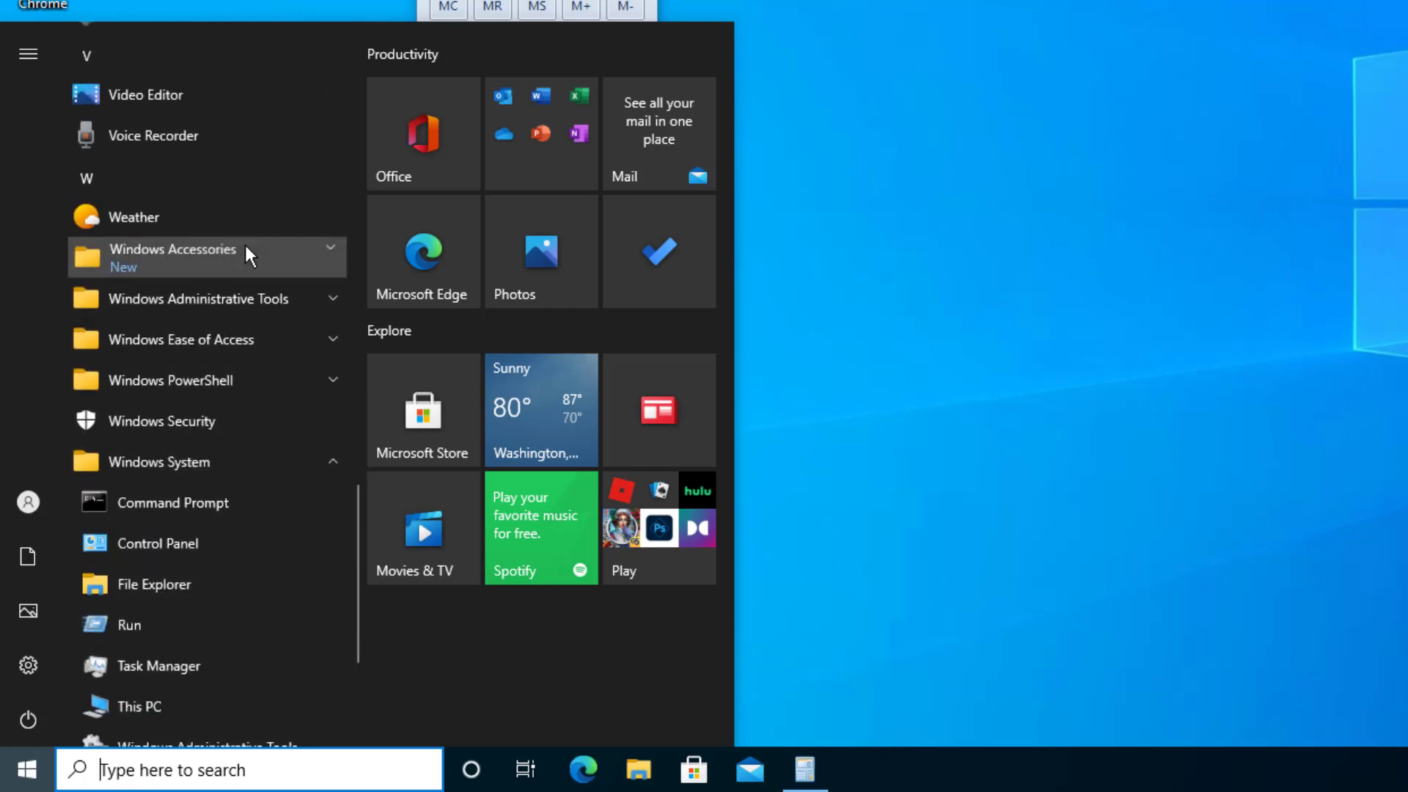
scroll(232, 381, "down", 2)
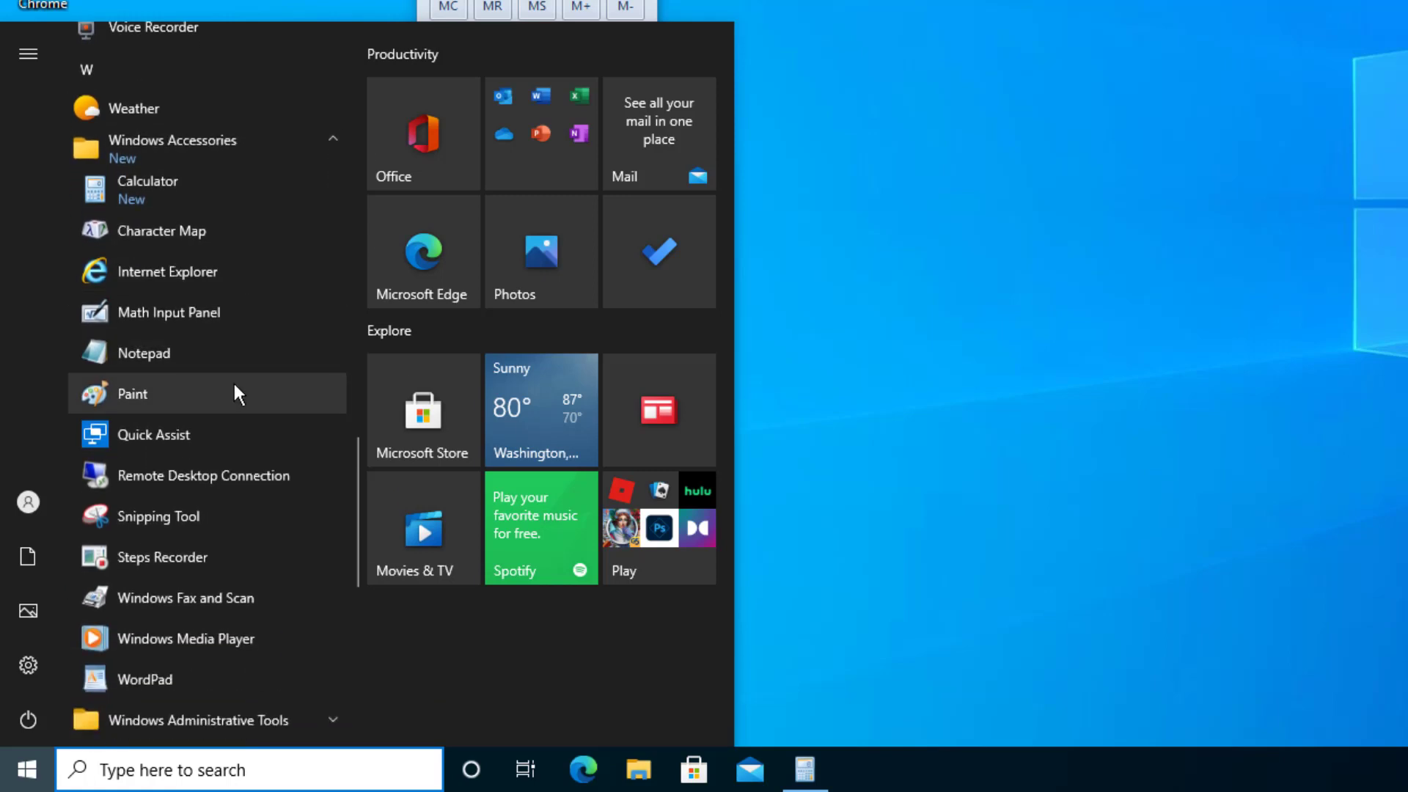
- Launch Calculator from Windows Accessories, then close both classic calculator windows
left_click(247, 188)
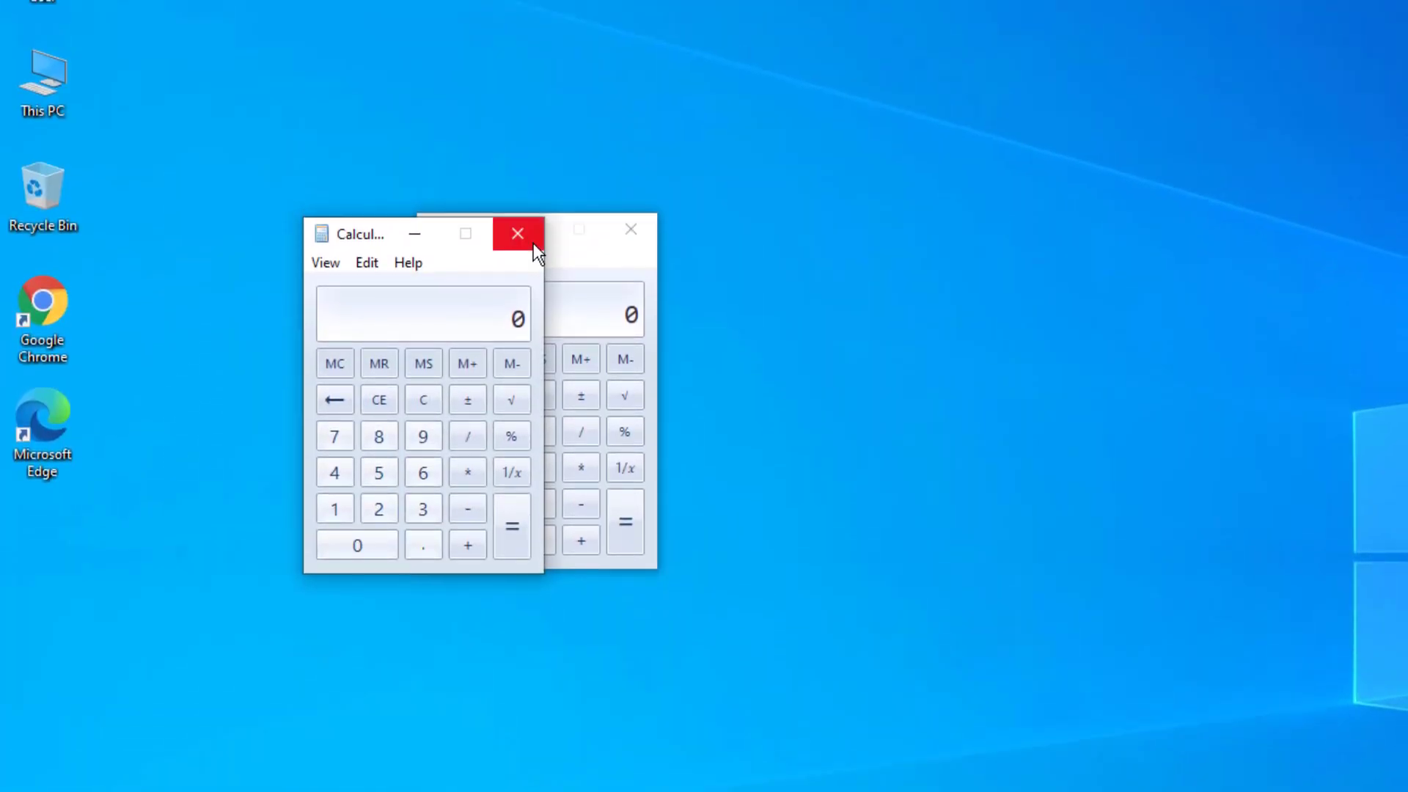
left_click(518, 233)
left_click(631, 230)
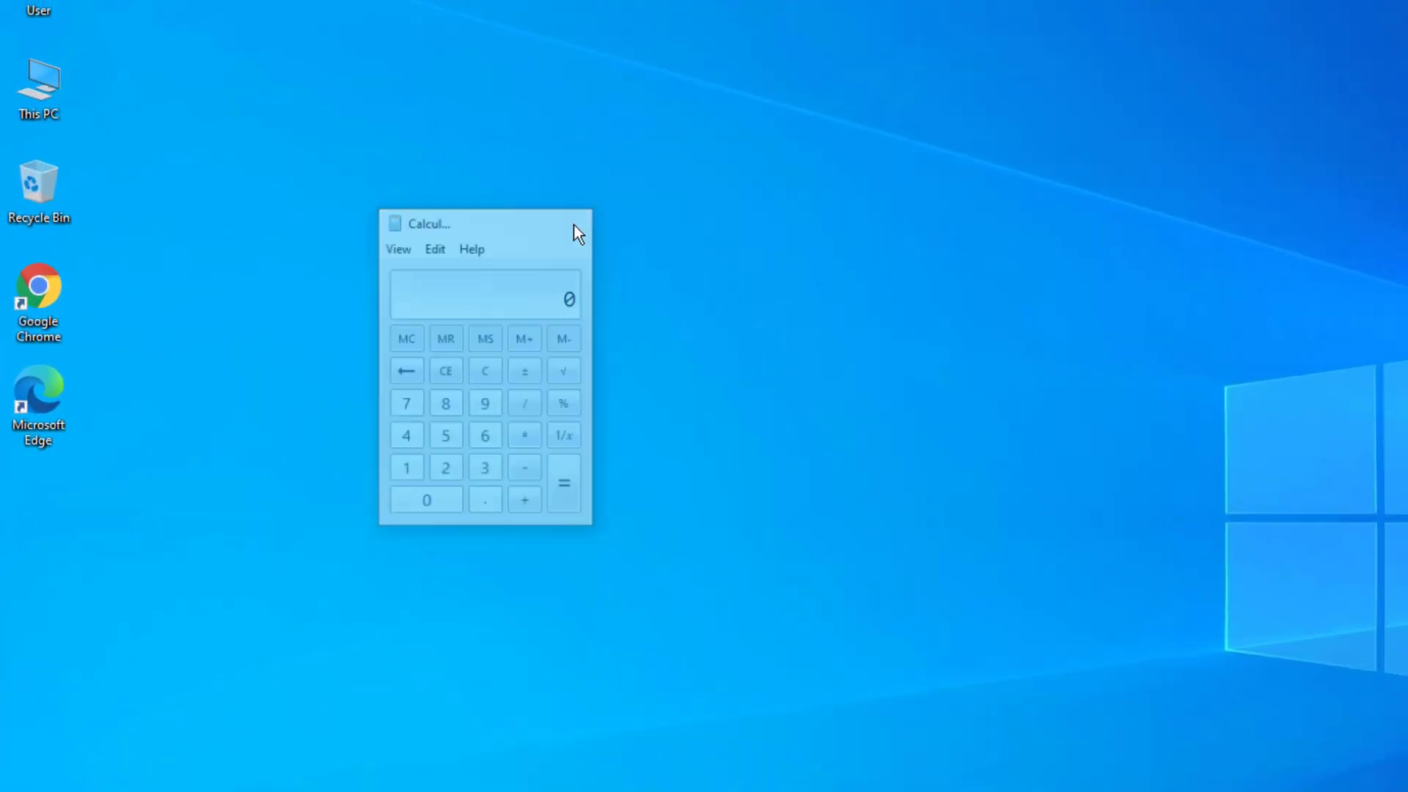